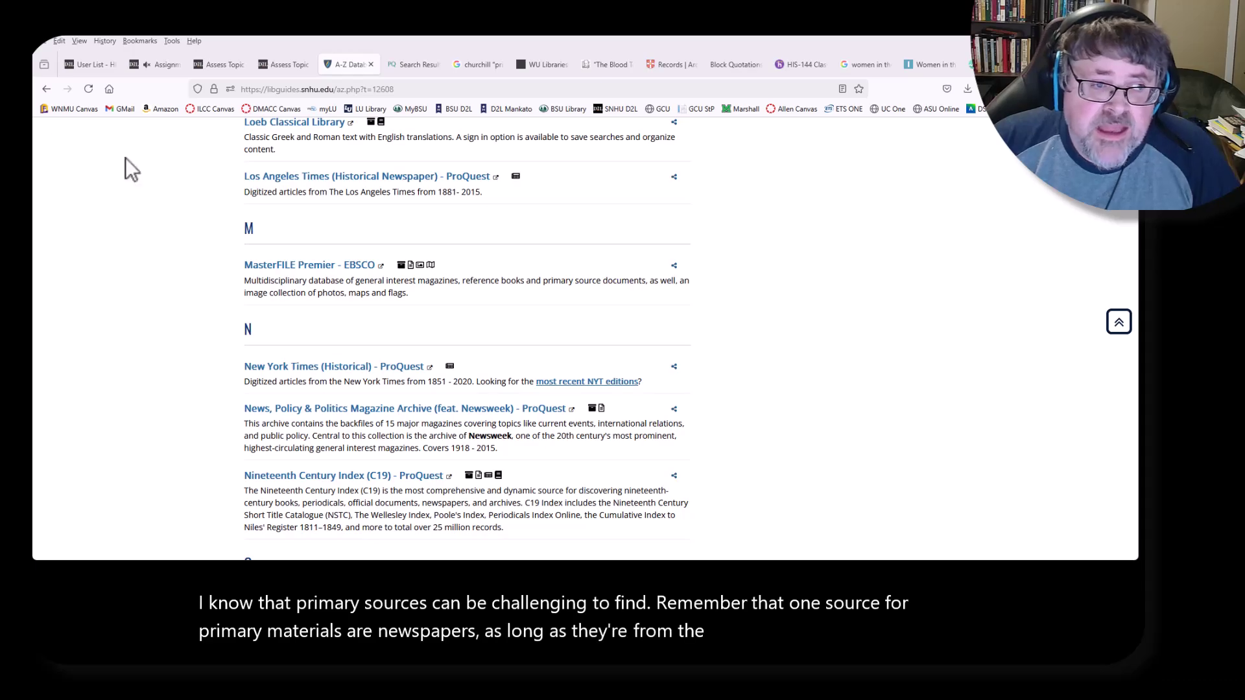
- Examine the A-Z database list filtered to primary sources for historical newspaper and periodical collections
{"action": "scroll", "coordinate": [284, 230], "scroll_direction": "up", "scroll_amount": 20}
{"action": "scroll", "coordinate": [284, 230], "scroll_direction": "up", "scroll_amount": 20}
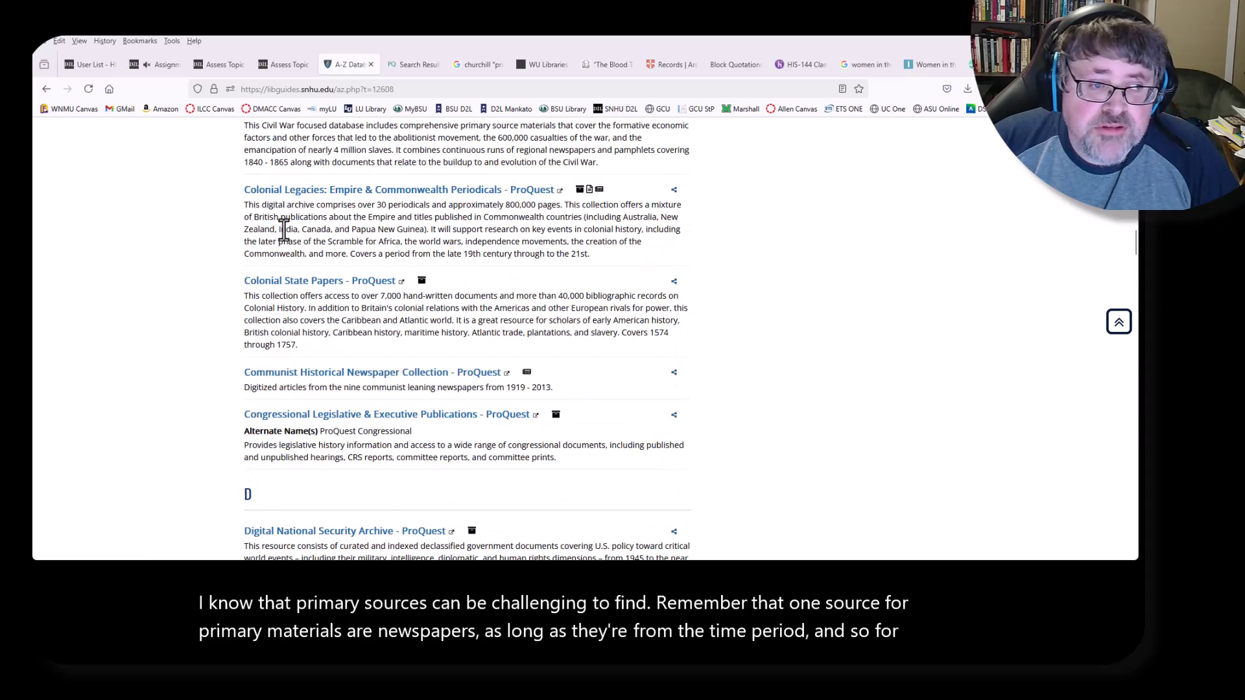
{"action": "scroll", "coordinate": [284, 230], "scroll_direction": "up", "scroll_amount": 2}
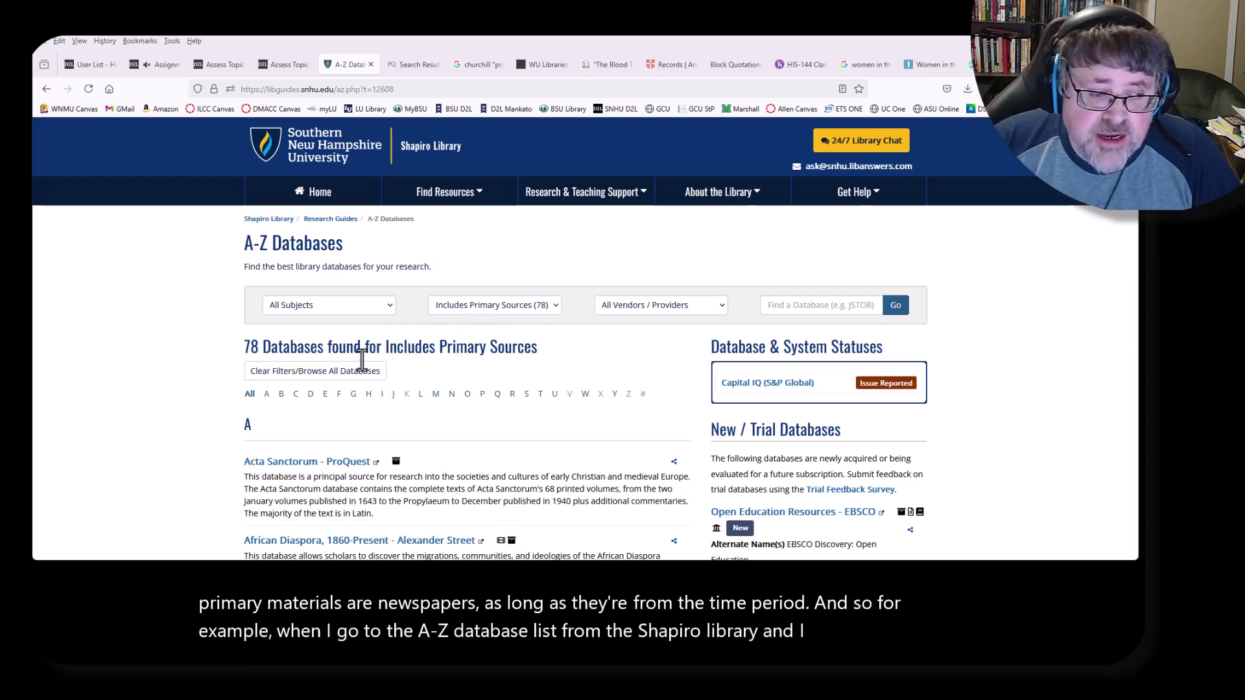
{"action": "scroll", "coordinate": [363, 369], "scroll_direction": "down", "scroll_amount": 5}
{"action": "scroll", "coordinate": [358, 357], "scroll_direction": "down", "scroll_amount": 4}
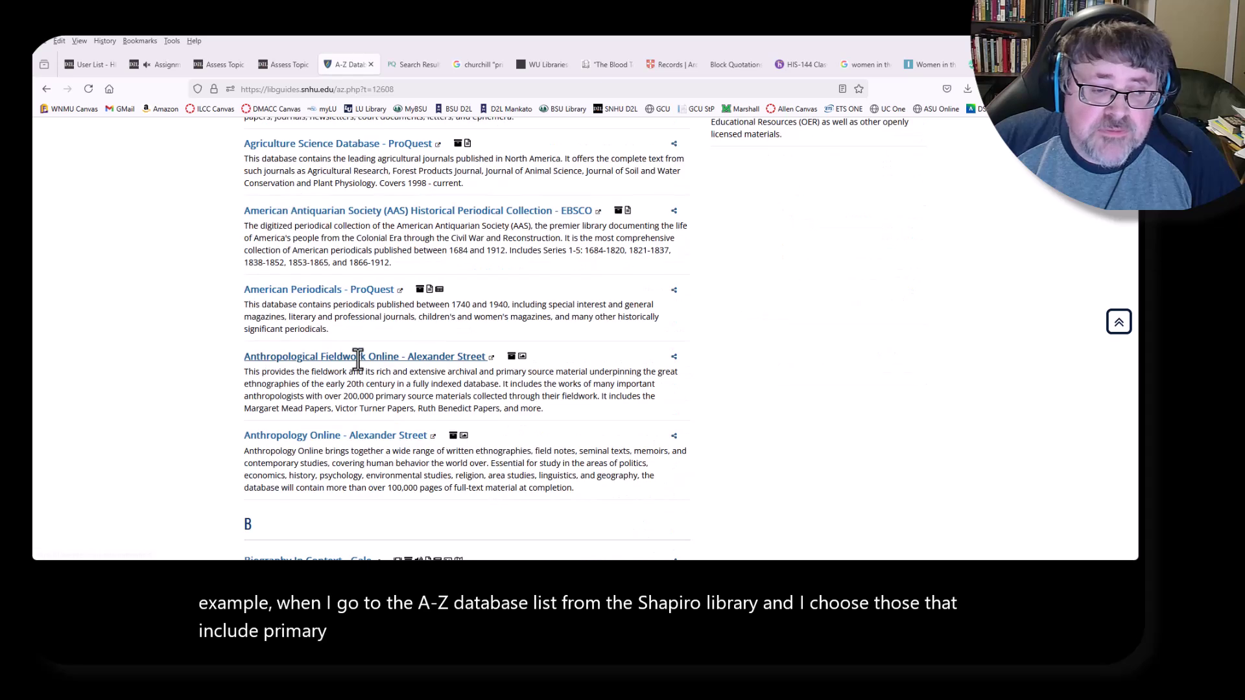
{"action": "scroll", "coordinate": [358, 358], "scroll_direction": "down", "scroll_amount": 4}
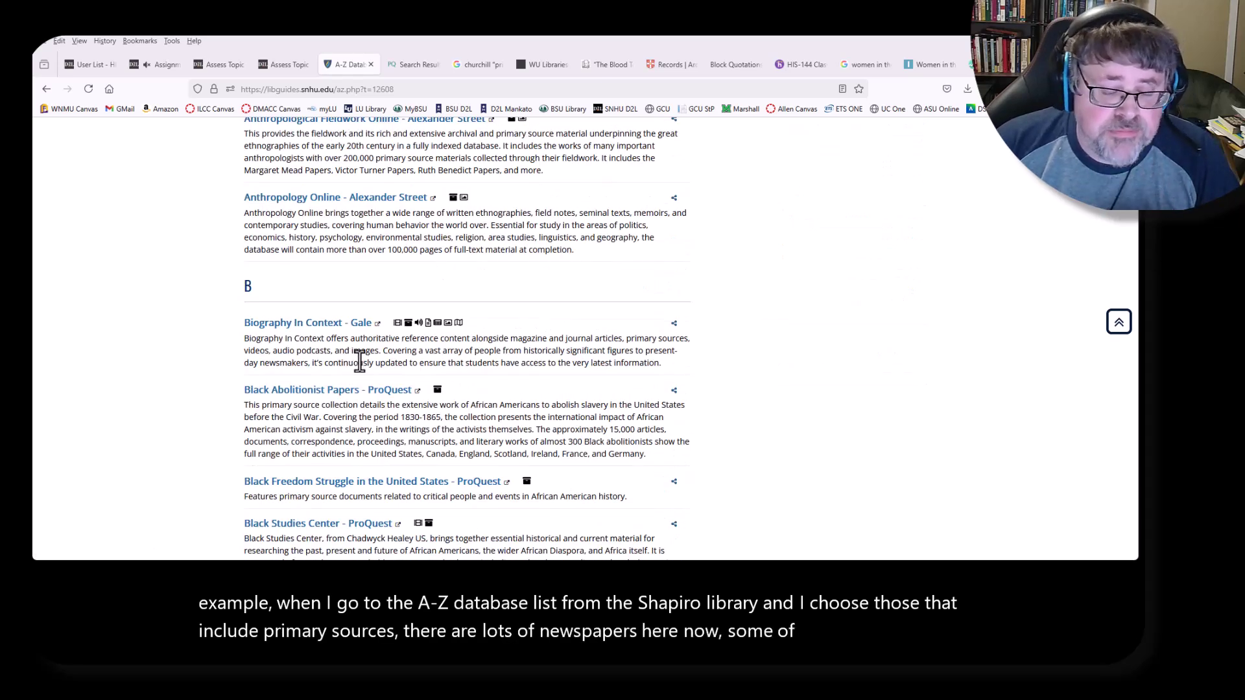
{"action": "scroll", "coordinate": [360, 361], "scroll_direction": "down", "scroll_amount": 4}
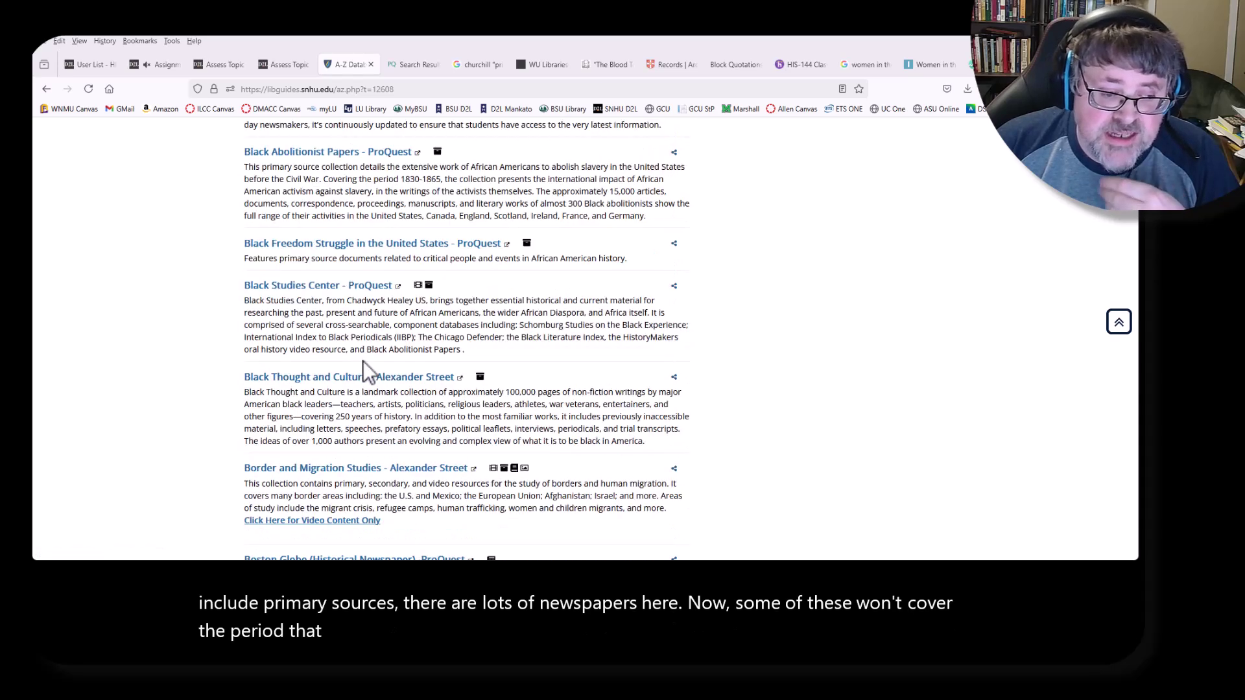
{"action": "scroll", "coordinate": [363, 360], "scroll_direction": "down", "scroll_amount": 5}
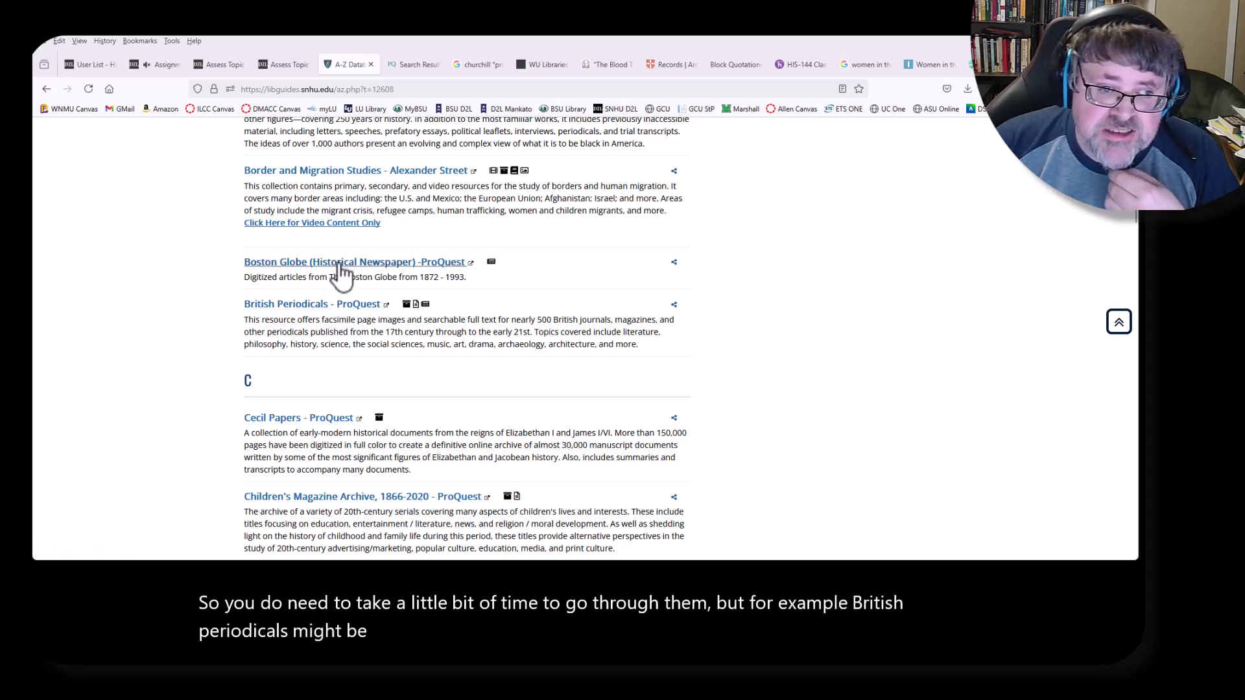
{"action": "scroll", "coordinate": [344, 285], "scroll_direction": "down", "scroll_amount": 4}
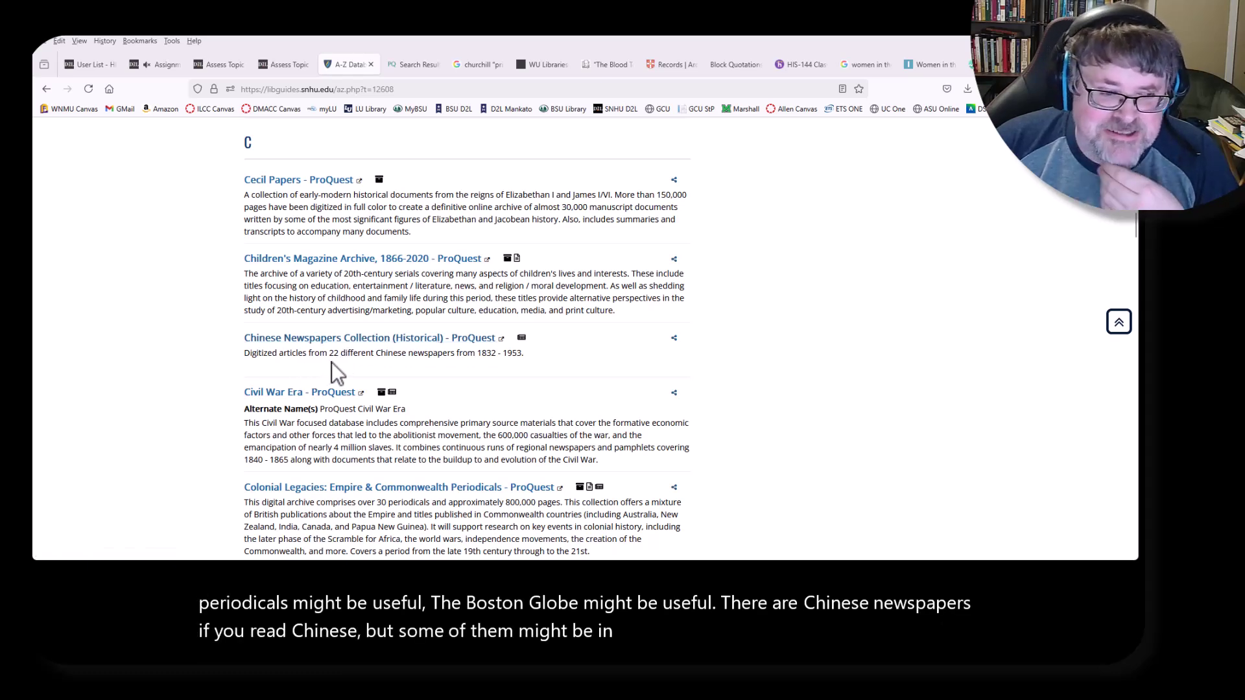
{"action": "scroll", "coordinate": [333, 359], "scroll_direction": "down", "scroll_amount": 5}
{"action": "scroll", "coordinate": [336, 355], "scroll_direction": "down", "scroll_amount": 10}
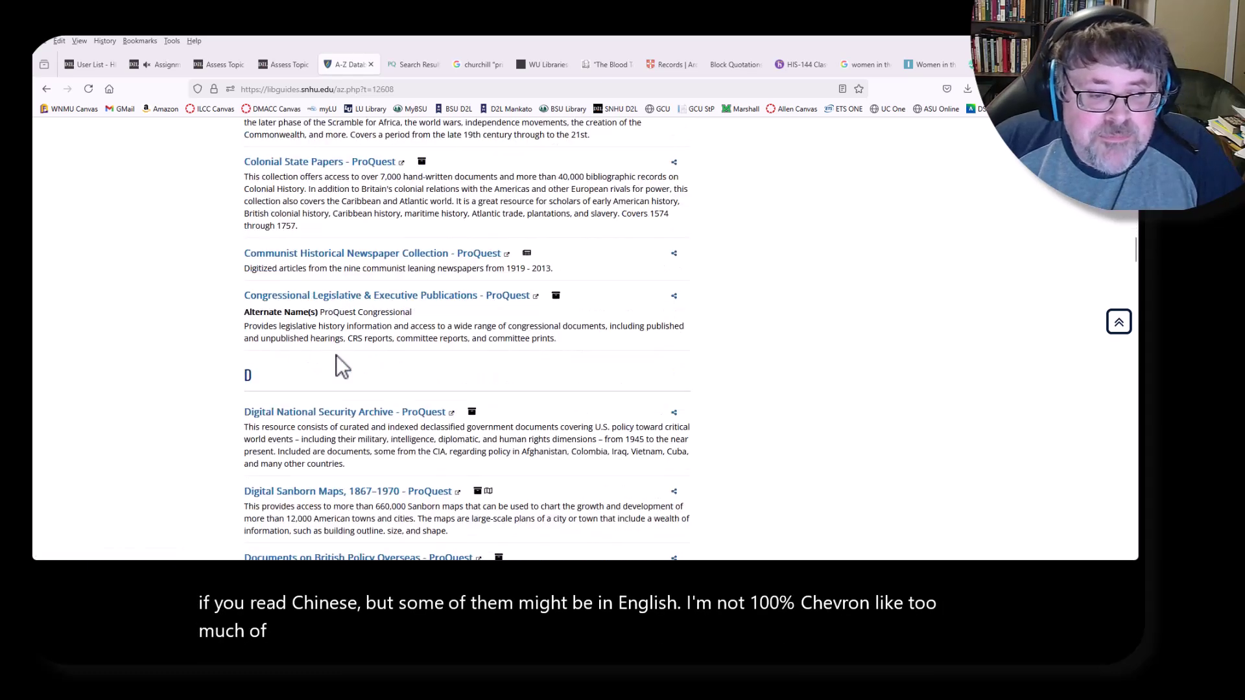
{"action": "scroll", "coordinate": [341, 289], "scroll_direction": "down", "scroll_amount": 10}
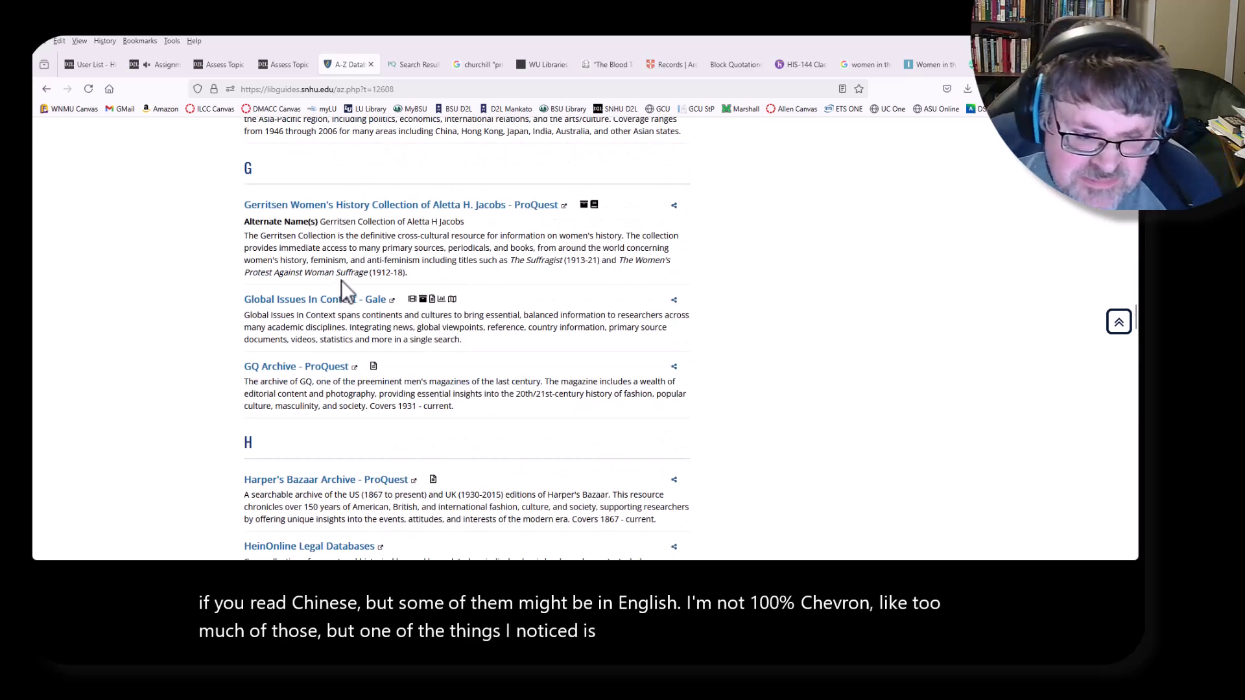
{"action": "scroll", "coordinate": [341, 283], "scroll_direction": "down", "scroll_amount": 8}
{"action": "scroll", "coordinate": [346, 285], "scroll_direction": "down", "scroll_amount": 10}
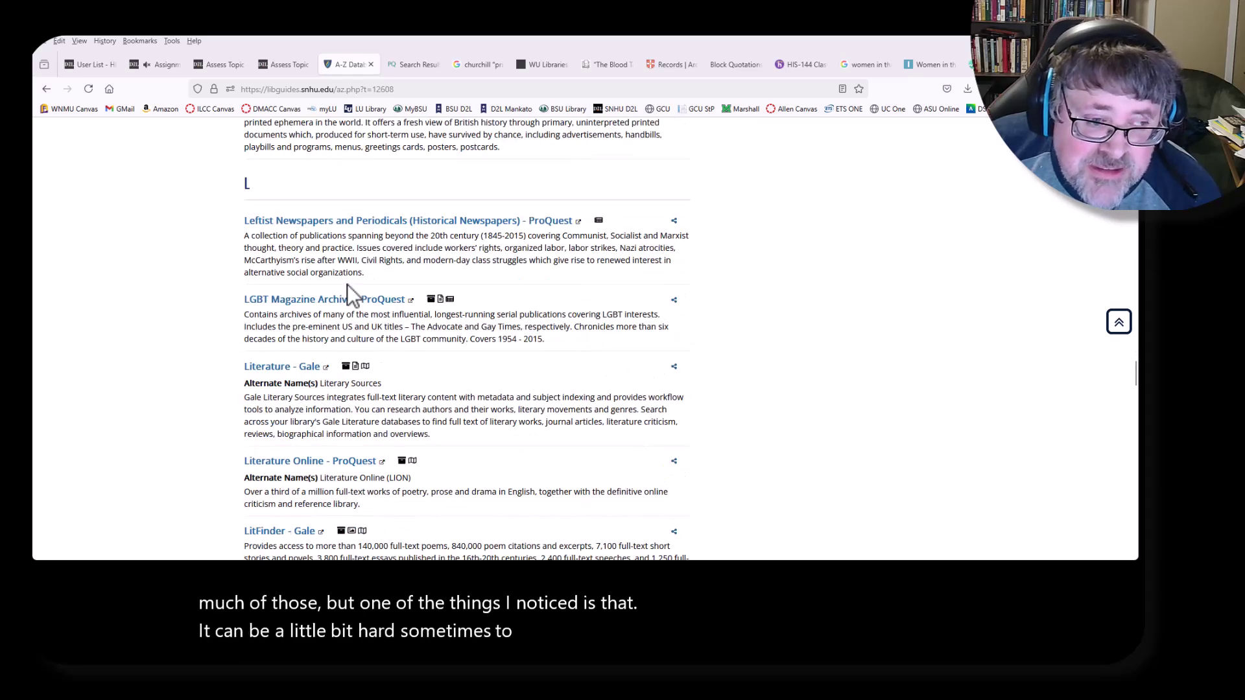
{"action": "scroll", "coordinate": [348, 284], "scroll_direction": "down", "scroll_amount": 1}
{"action": "scroll", "coordinate": [344, 285], "scroll_direction": "down", "scroll_amount": 3}
{"action": "scroll", "coordinate": [341, 280], "scroll_direction": "down", "scroll_amount": 1}
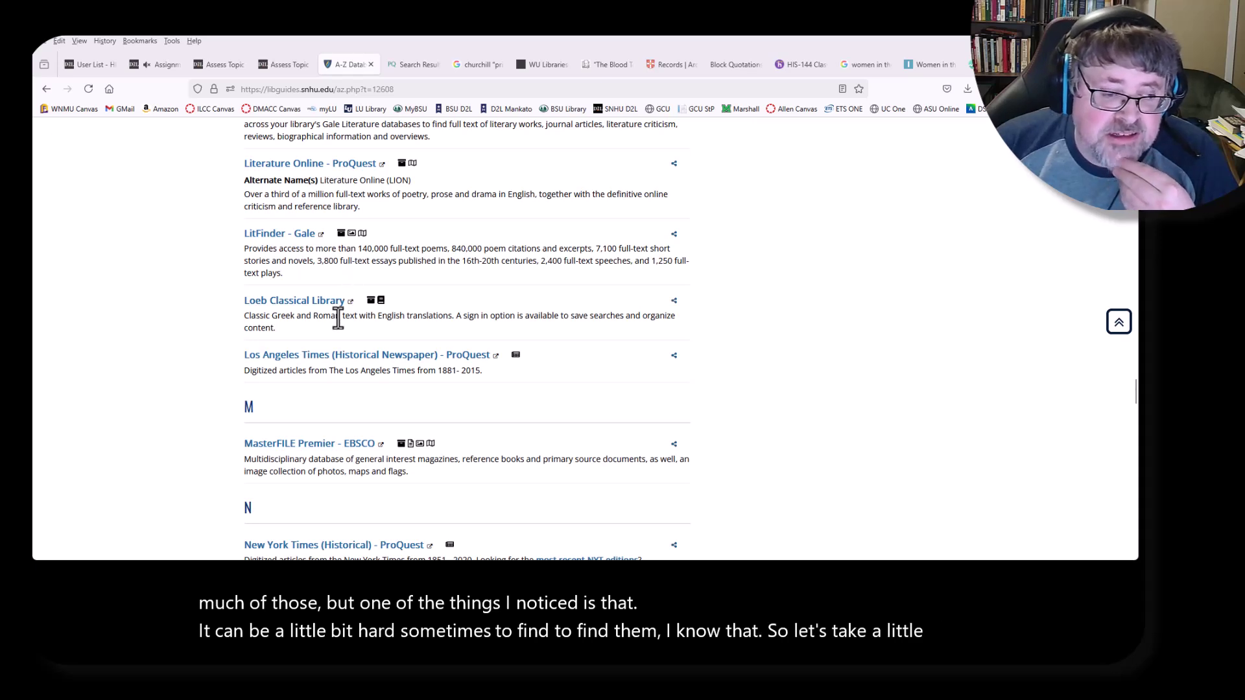
{"action": "scroll", "coordinate": [350, 327], "scroll_direction": "down", "scroll_amount": 1}
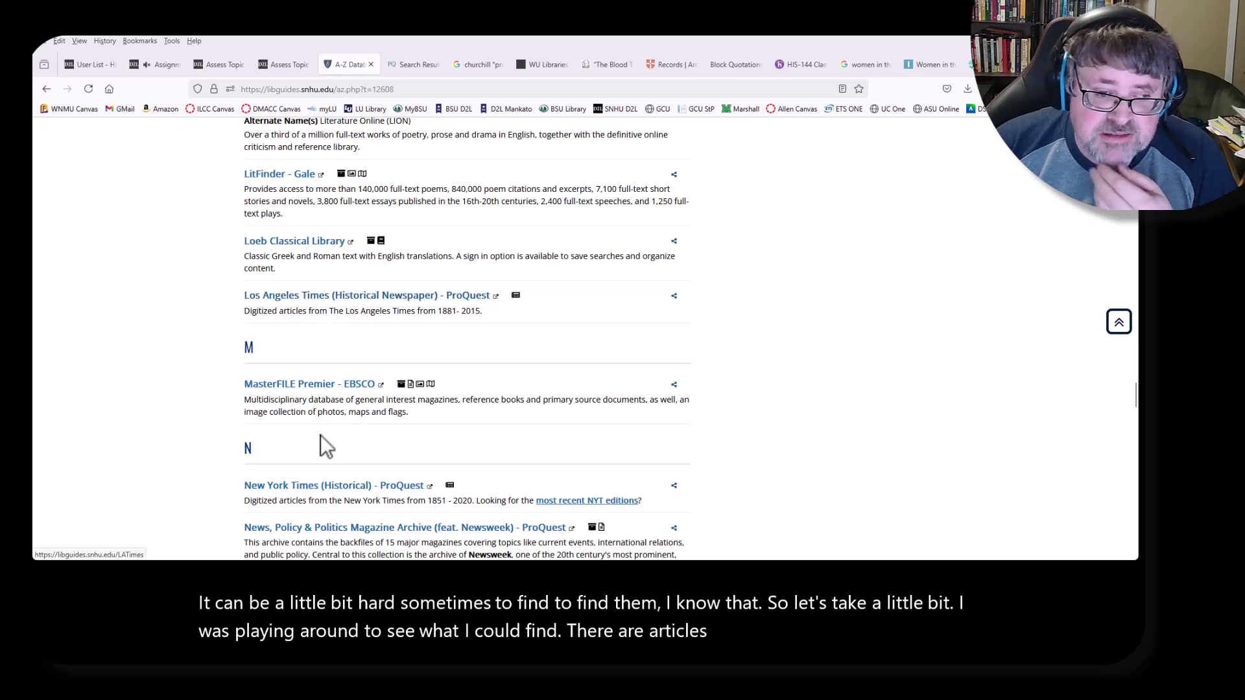
{"action": "scroll", "coordinate": [338, 400], "scroll_direction": "down", "scroll_amount": 1}
{"action": "scroll", "coordinate": [338, 400], "scroll_direction": "down", "scroll_amount": 1}
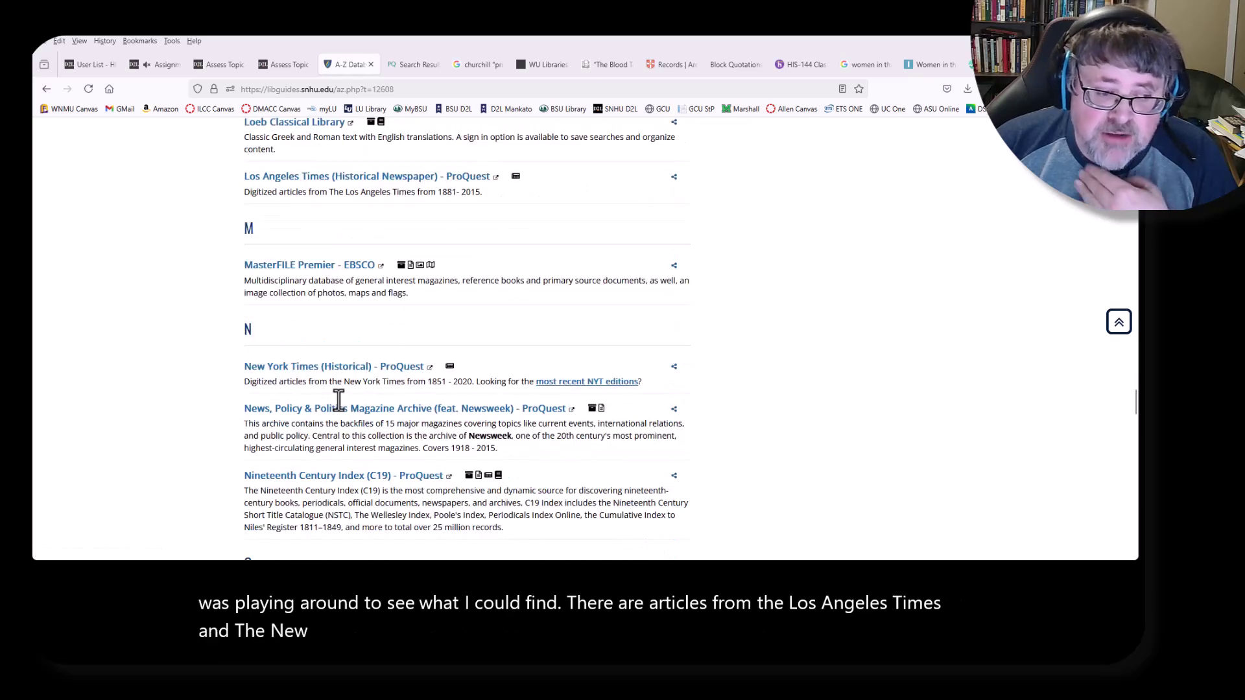
{"action": "scroll", "coordinate": [338, 389], "scroll_direction": "down", "scroll_amount": 1}
{"action": "scroll", "coordinate": [338, 383], "scroll_direction": "down", "scroll_amount": 6}
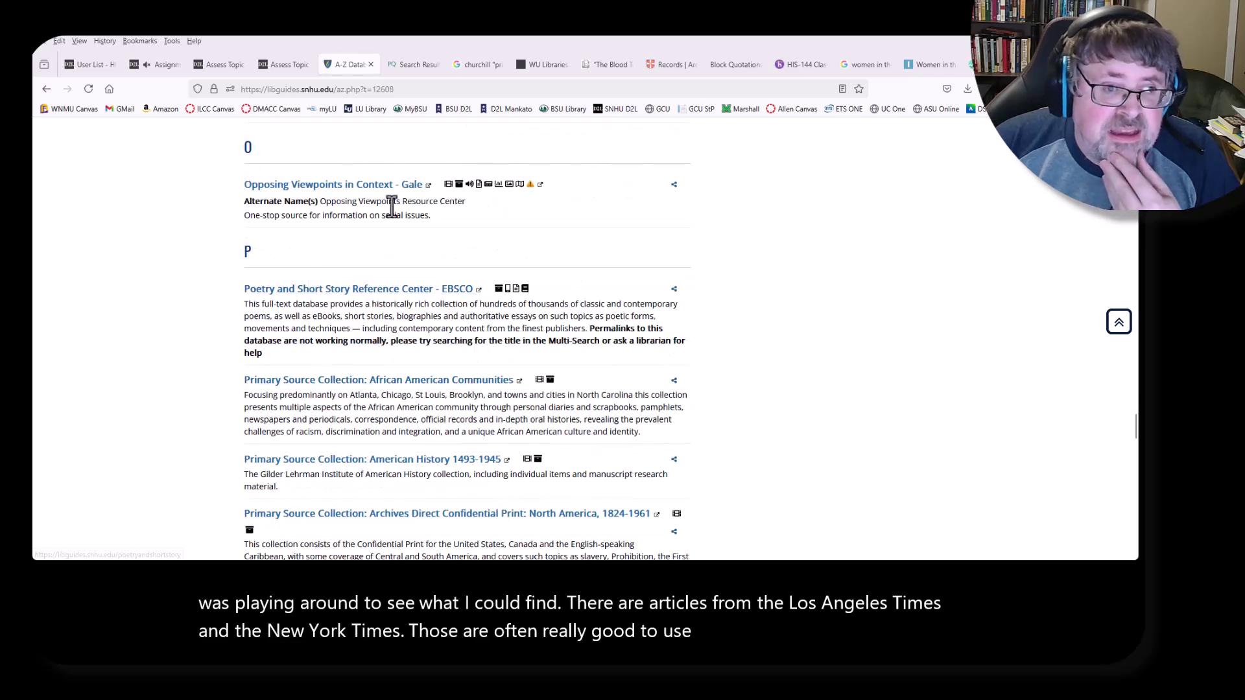
- Reset the database type filter of the A-Z list to All Database Types
{"action": "scroll", "coordinate": [399, 251], "scroll_direction": "up", "scroll_amount": 20}
{"action": "scroll", "coordinate": [415, 239], "scroll_direction": "up", "scroll_amount": 15}
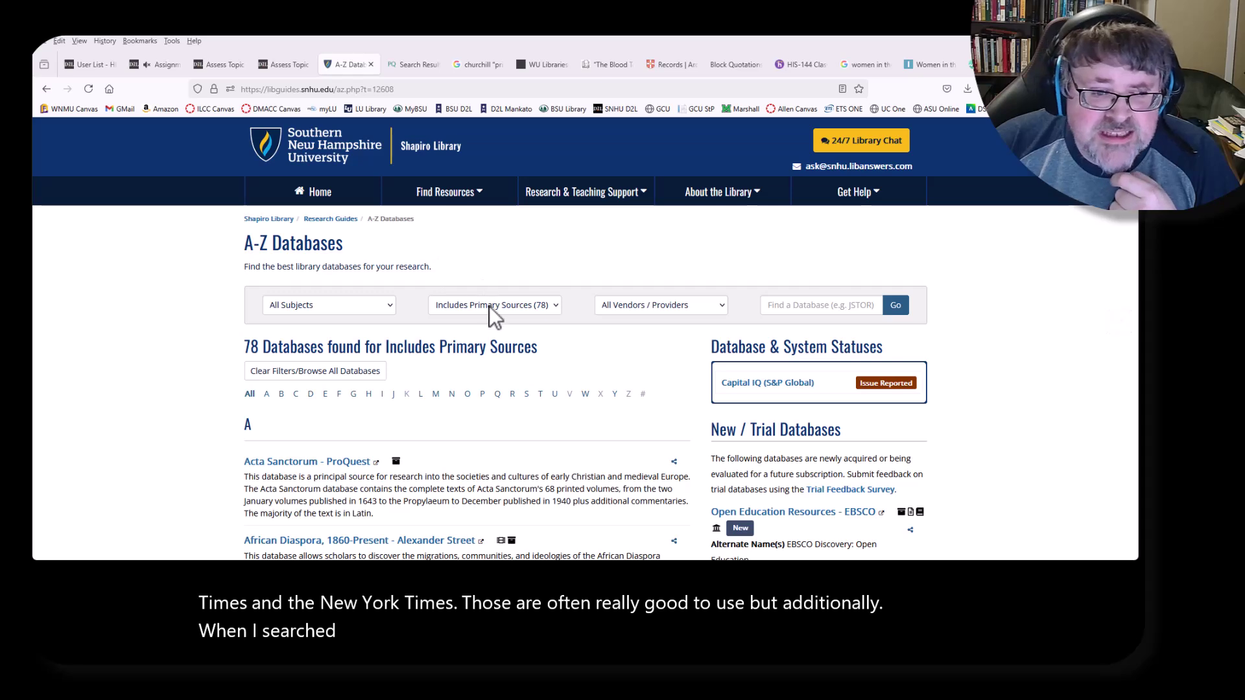
{"action": "left_click", "coordinate": [489, 306]}
{"action": "left_click", "coordinate": [487, 327]}
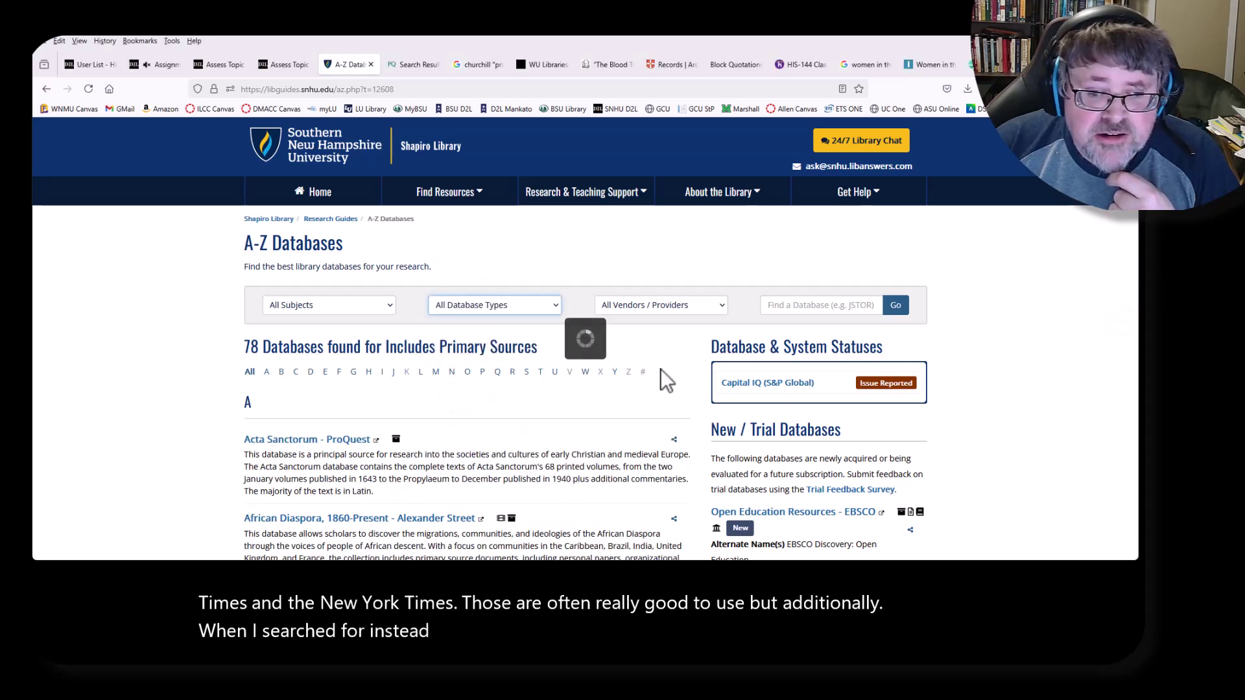
- Search the A-Z database list for "newspaper" and look through the matching databases
{"action": "left_click", "coordinate": [805, 306]}
{"action": "type", "text": "newspaper"}
{"action": "key", "text": "Return"}
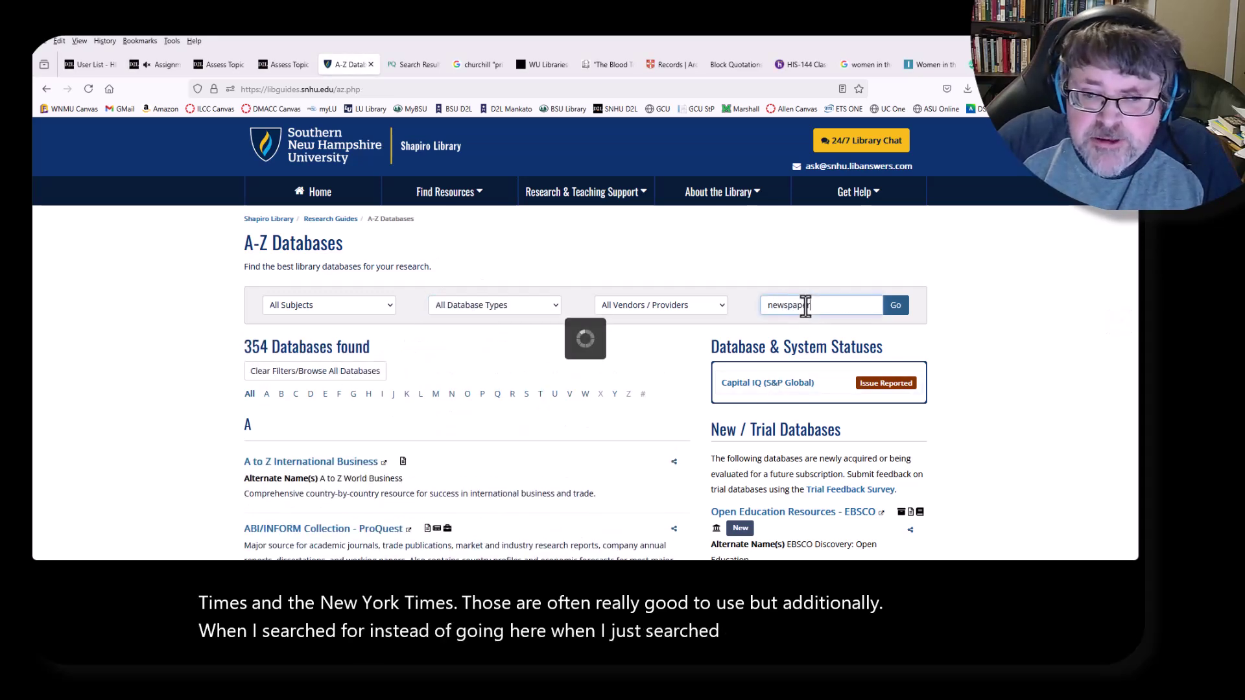
{"action": "scroll", "coordinate": [383, 374], "scroll_direction": "down", "scroll_amount": 5}
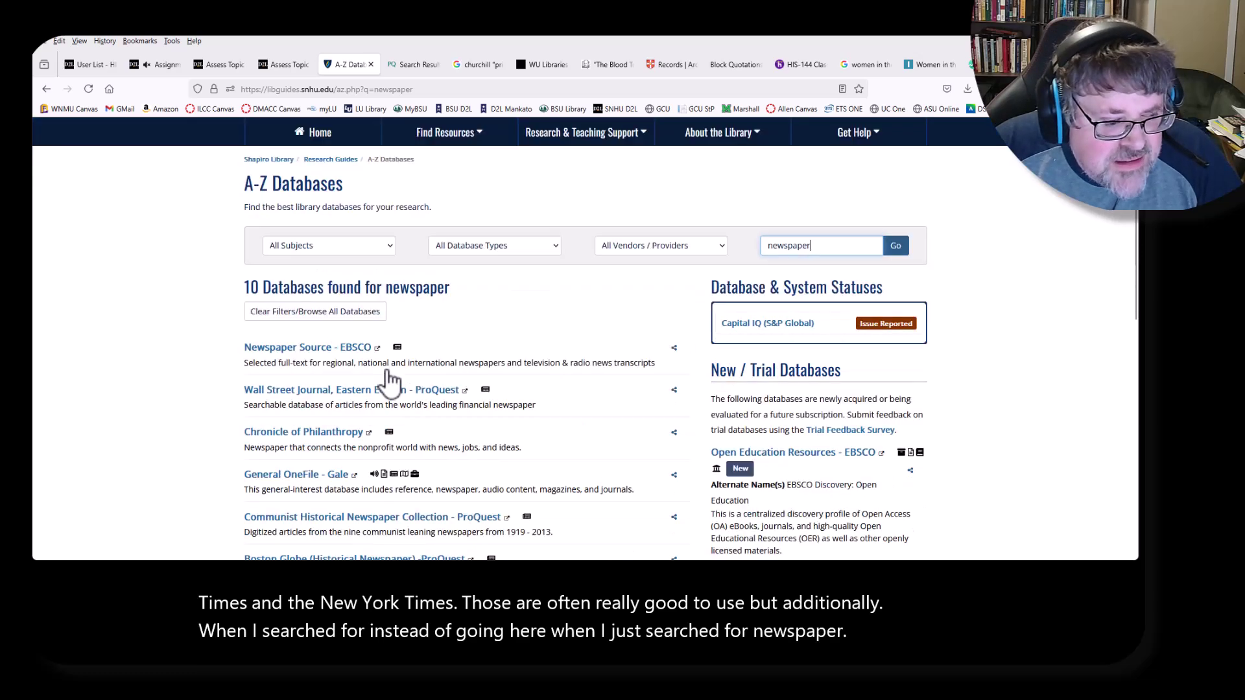
{"action": "scroll", "coordinate": [388, 380], "scroll_direction": "down", "scroll_amount": 3}
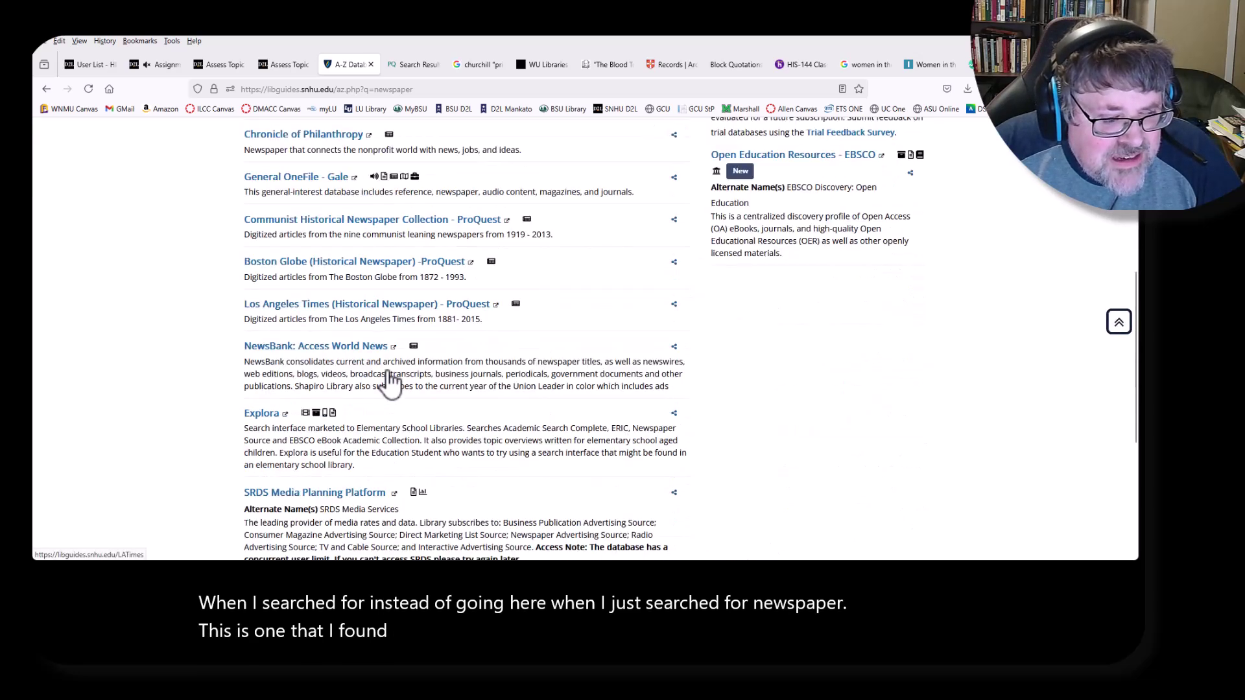
{"action": "scroll", "coordinate": [431, 396], "scroll_direction": "up", "scroll_amount": 8}
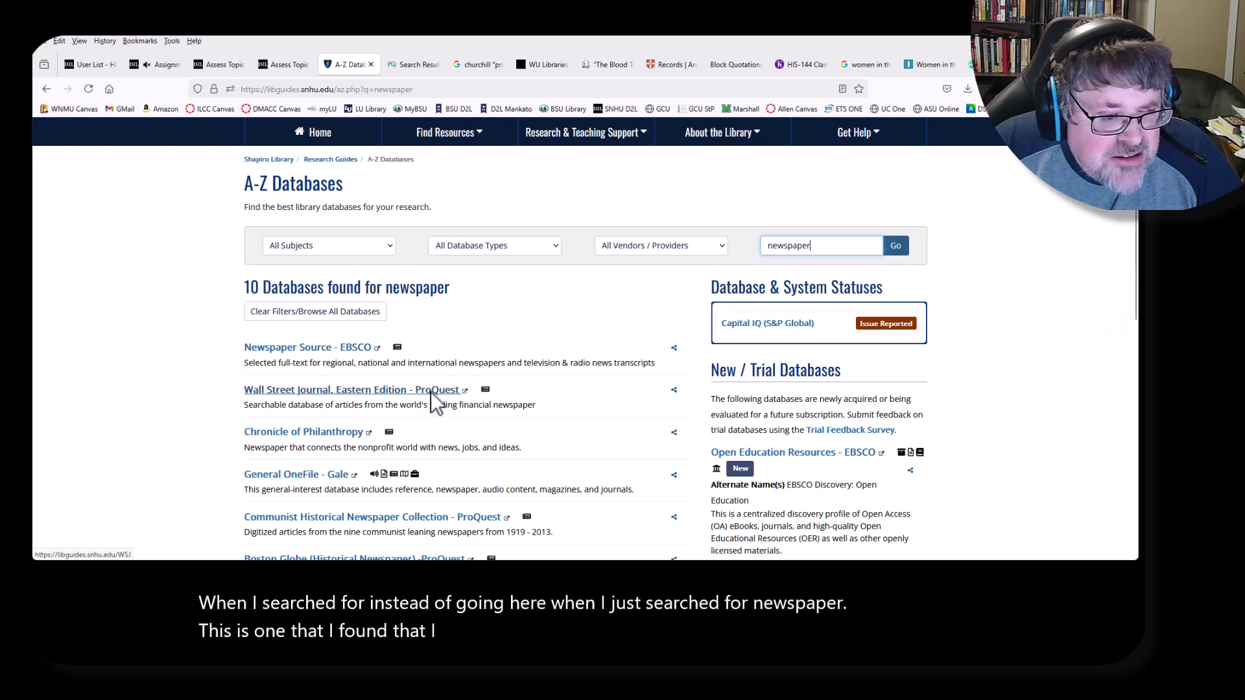
- Search the database list for "times" instead and open the News & Newspapers - ProQuest database
{"action": "double_click", "coordinate": [820, 250]}
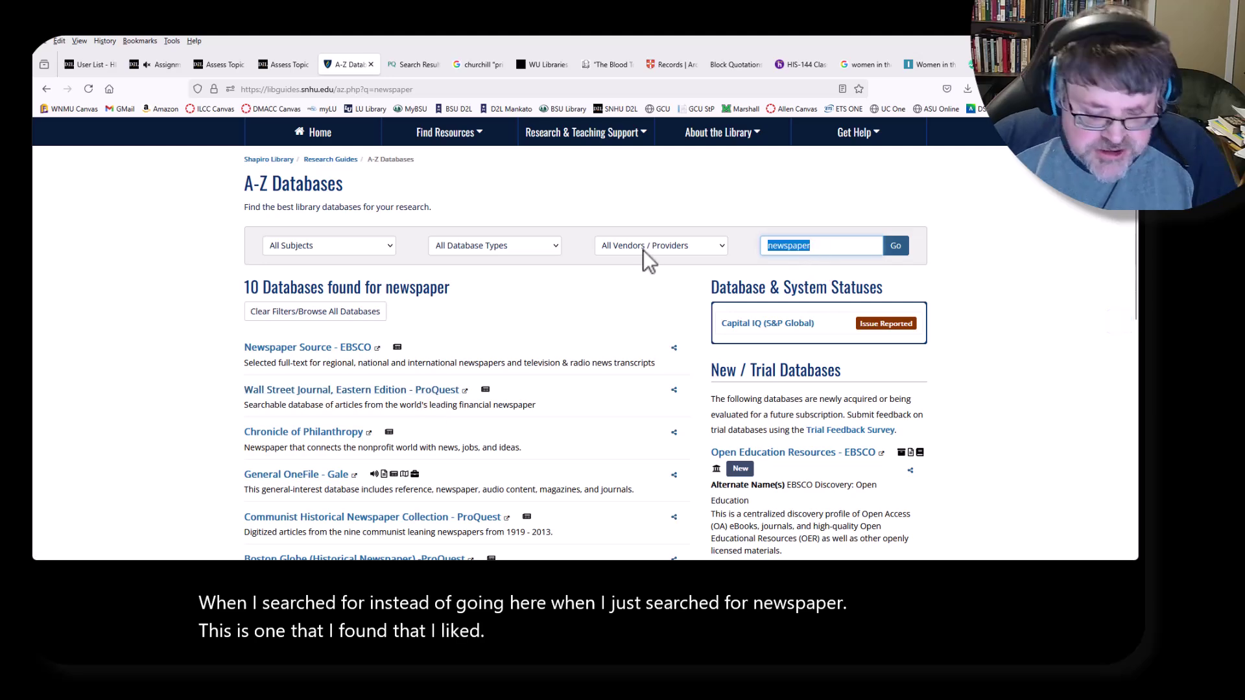
{"action": "type", "text": "times"}
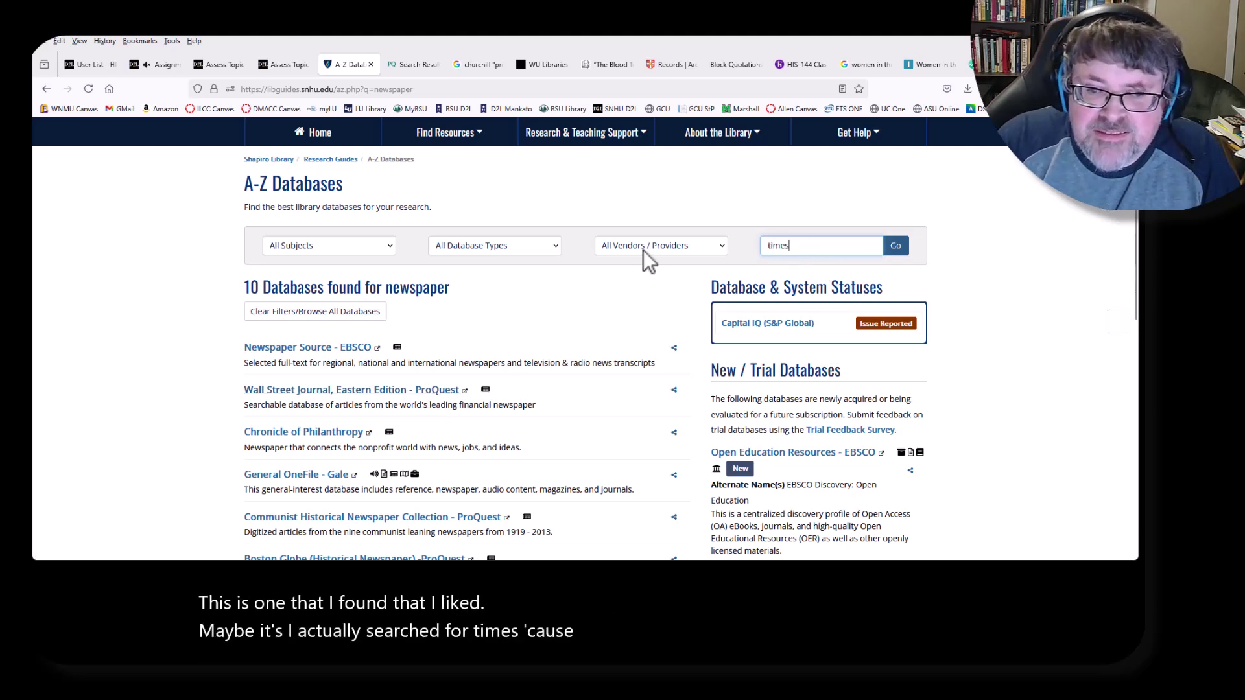
{"action": "key", "text": "Return"}
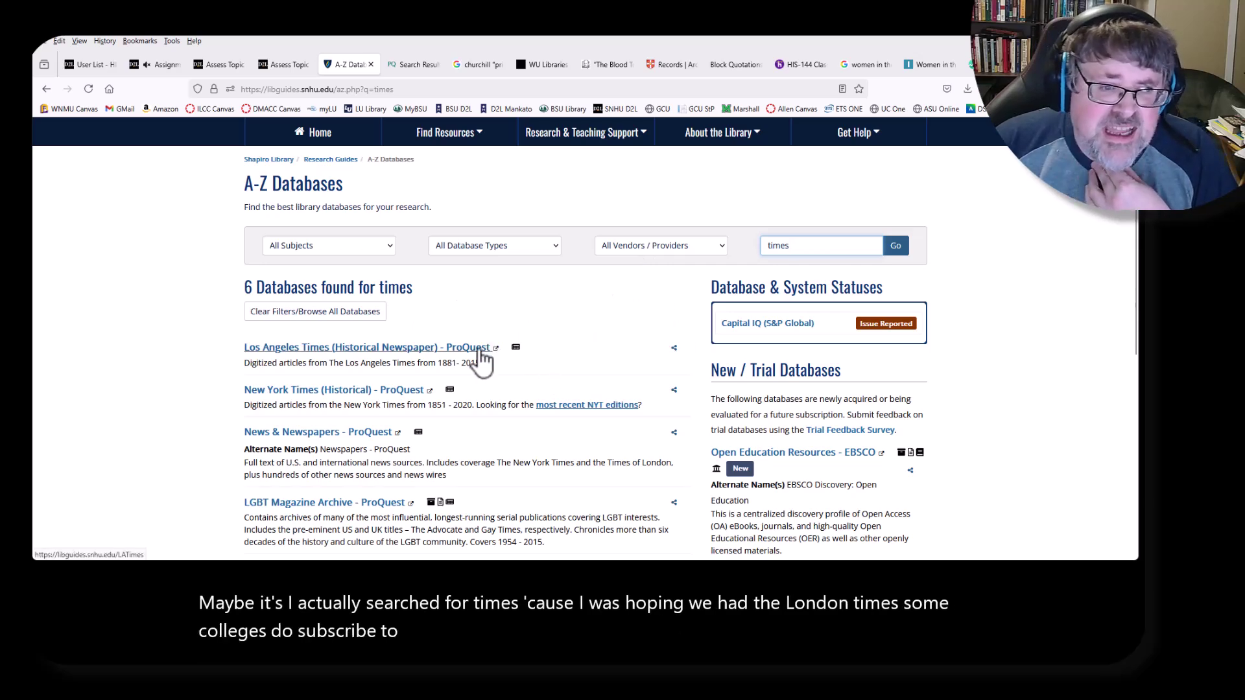
{"action": "scroll", "coordinate": [475, 357], "scroll_direction": "down", "scroll_amount": 2}
{"action": "scroll", "coordinate": [477, 348], "scroll_direction": "down", "scroll_amount": 2}
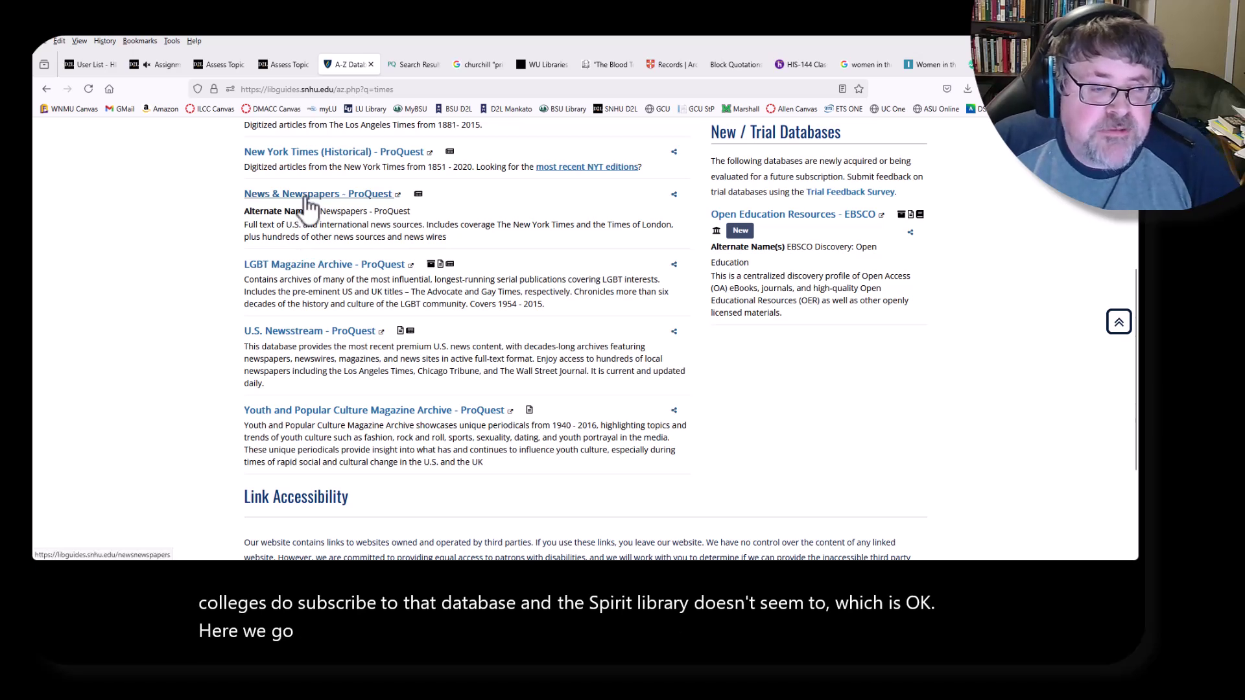
{"action": "left_click", "coordinate": [333, 197]}
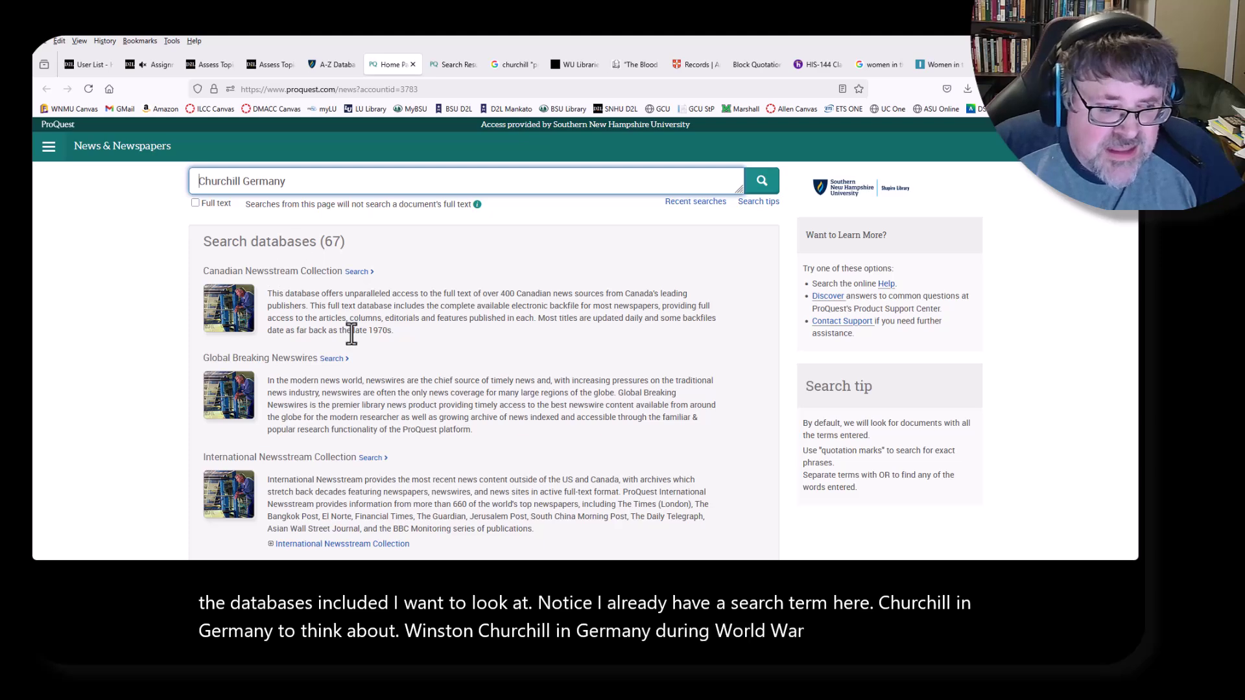
- Open ProQuest Historical Newspapers: The Globe and Mail from the included databases and run the "Churchill Germany" search there
{"action": "scroll", "coordinate": [350, 334], "scroll_direction": "down", "scroll_amount": 3}
{"action": "scroll", "coordinate": [354, 366], "scroll_direction": "down", "scroll_amount": 5}
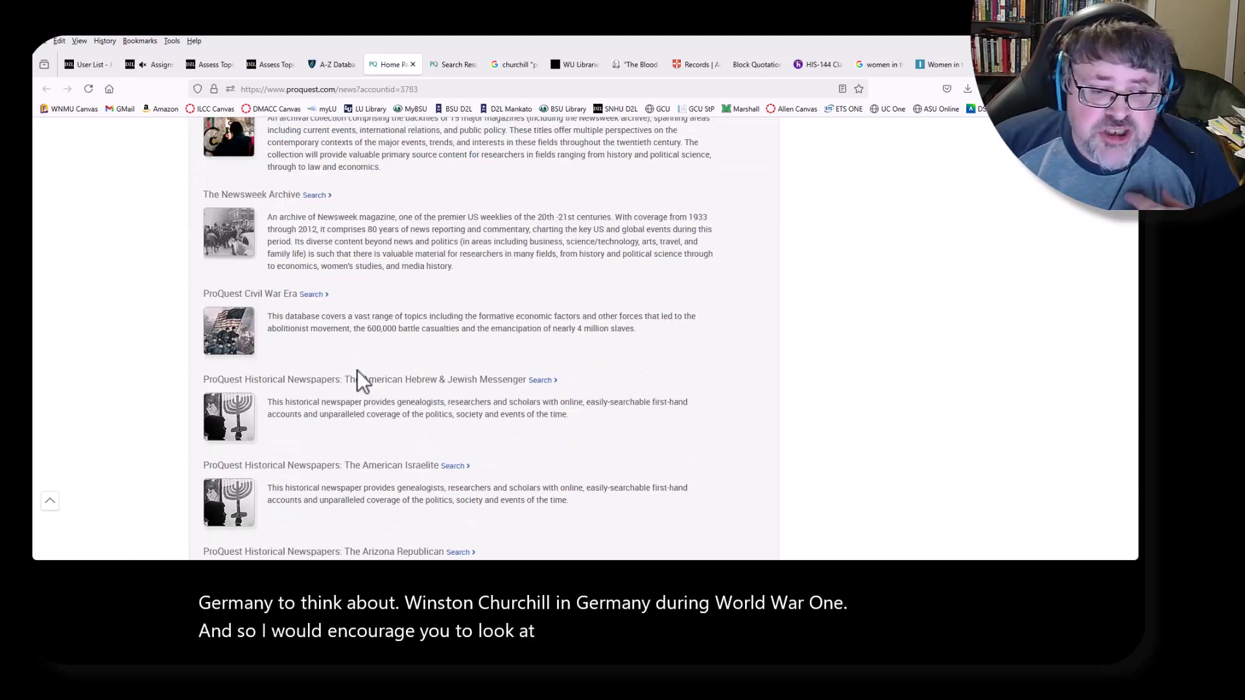
{"action": "scroll", "coordinate": [357, 369], "scroll_direction": "down", "scroll_amount": 4}
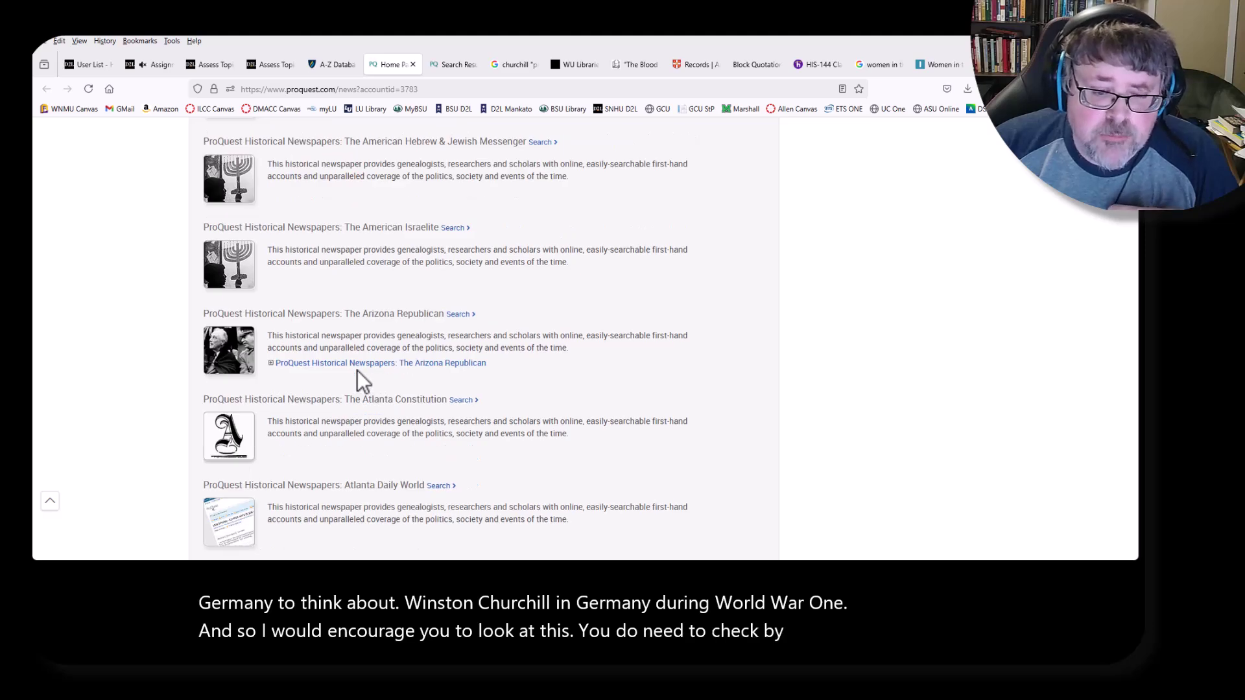
{"action": "scroll", "coordinate": [356, 370], "scroll_direction": "down", "scroll_amount": 5}
{"action": "scroll", "coordinate": [356, 371], "scroll_direction": "down", "scroll_amount": 13}
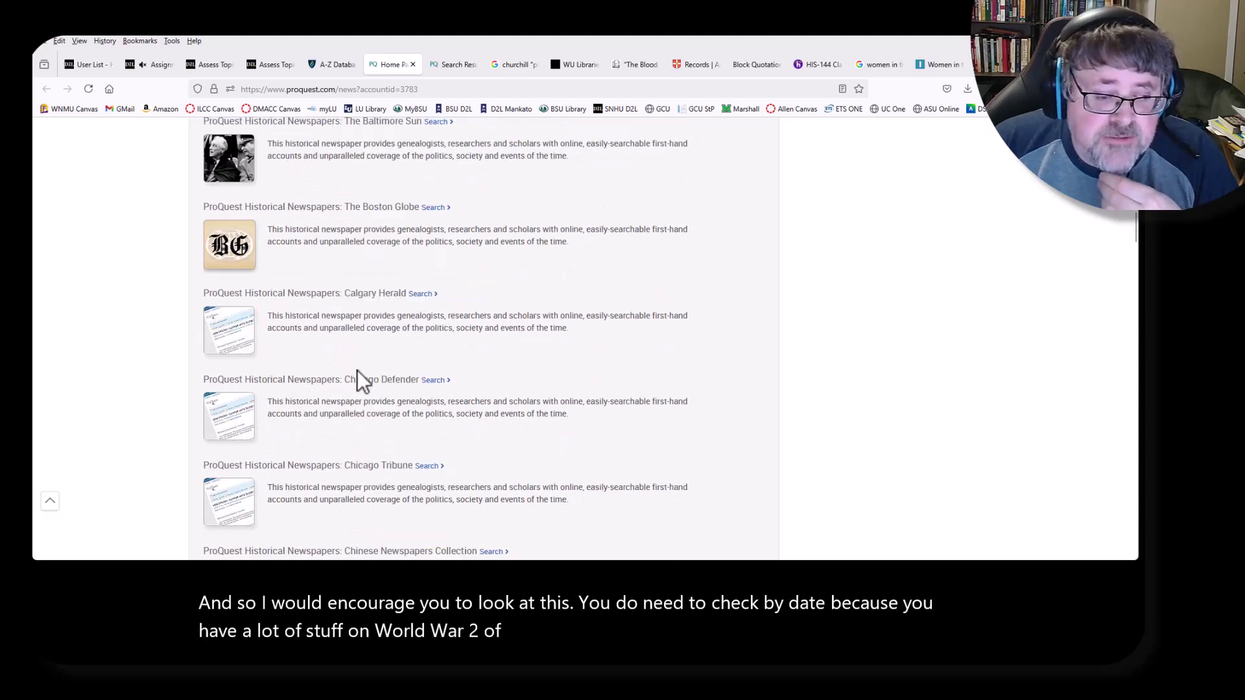
{"action": "scroll", "coordinate": [355, 370], "scroll_direction": "down", "scroll_amount": 4}
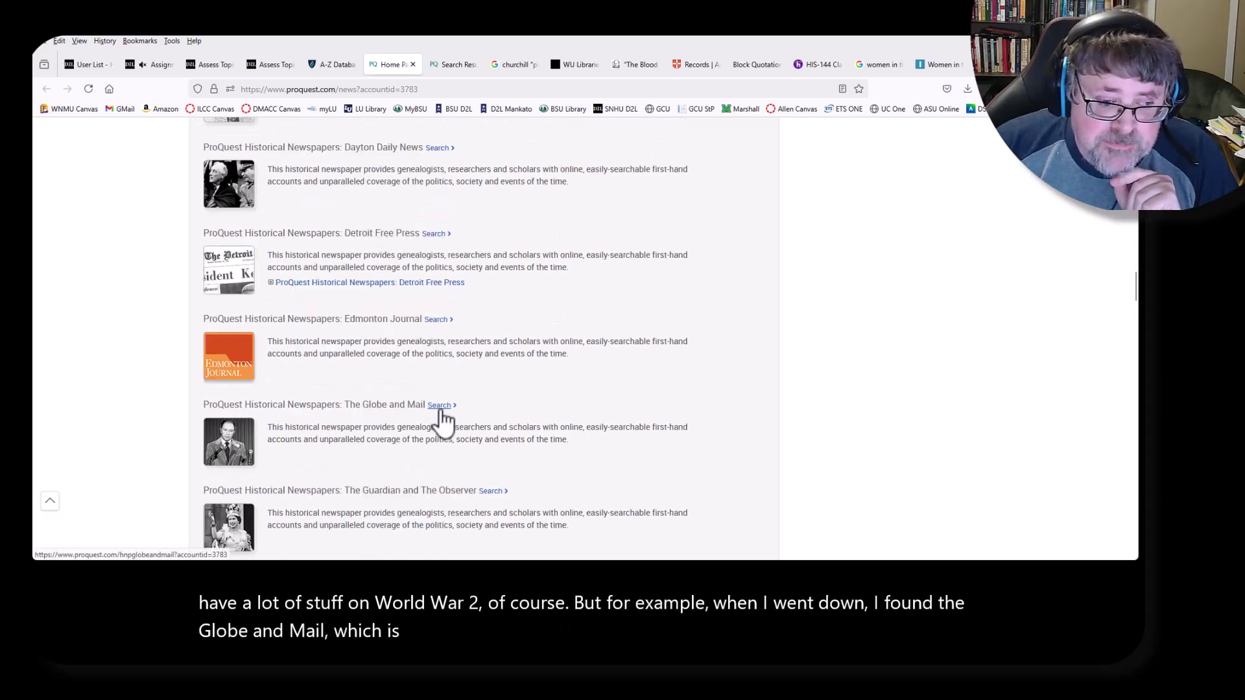
{"action": "scroll", "coordinate": [428, 423], "scroll_direction": "down", "scroll_amount": 1}
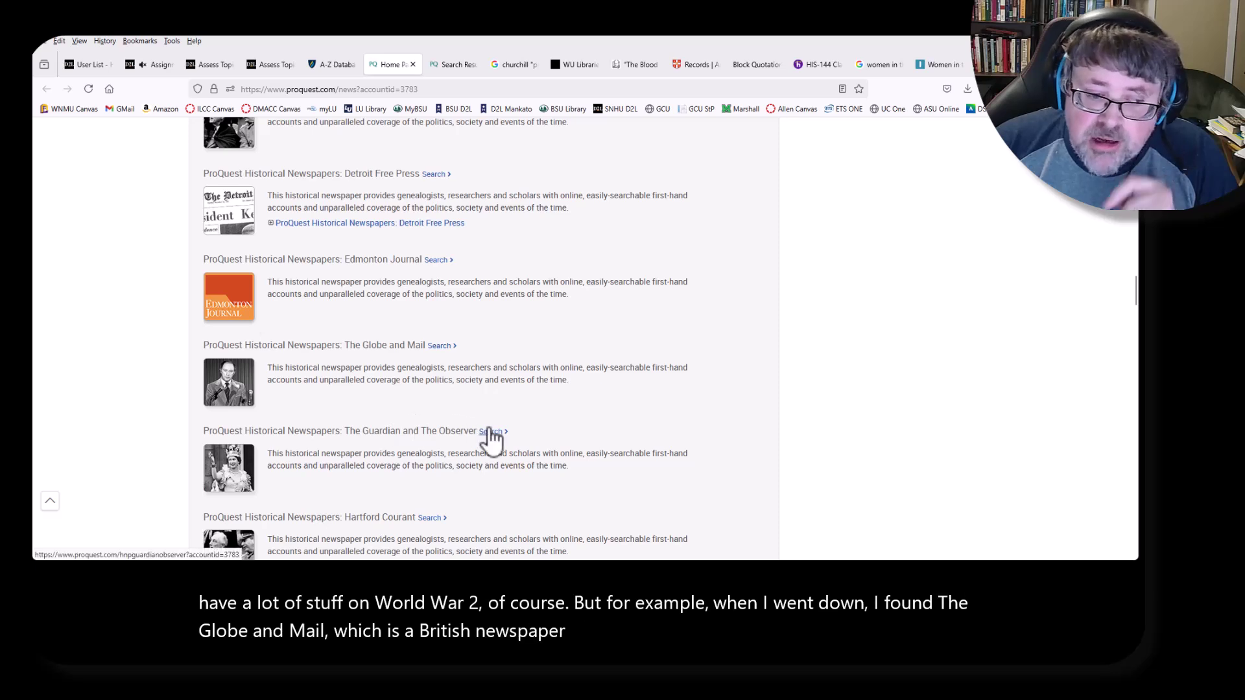
{"action": "left_click", "coordinate": [439, 346]}
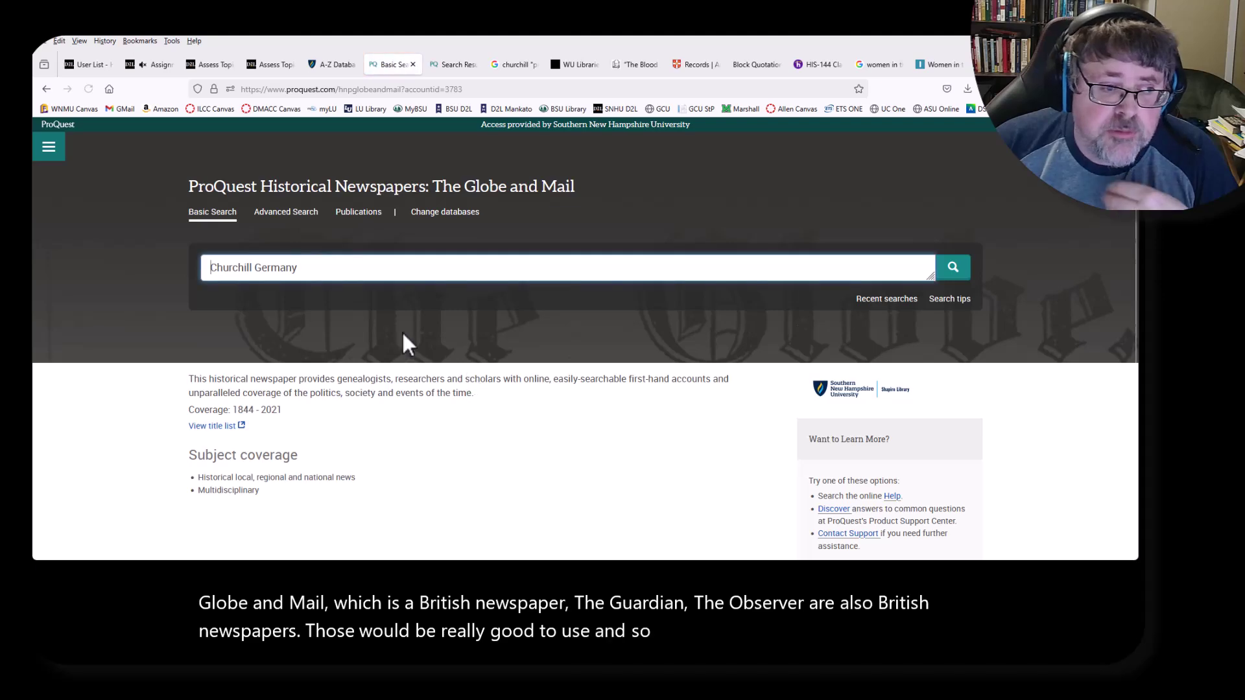
{"action": "left_click", "coordinate": [953, 268]}
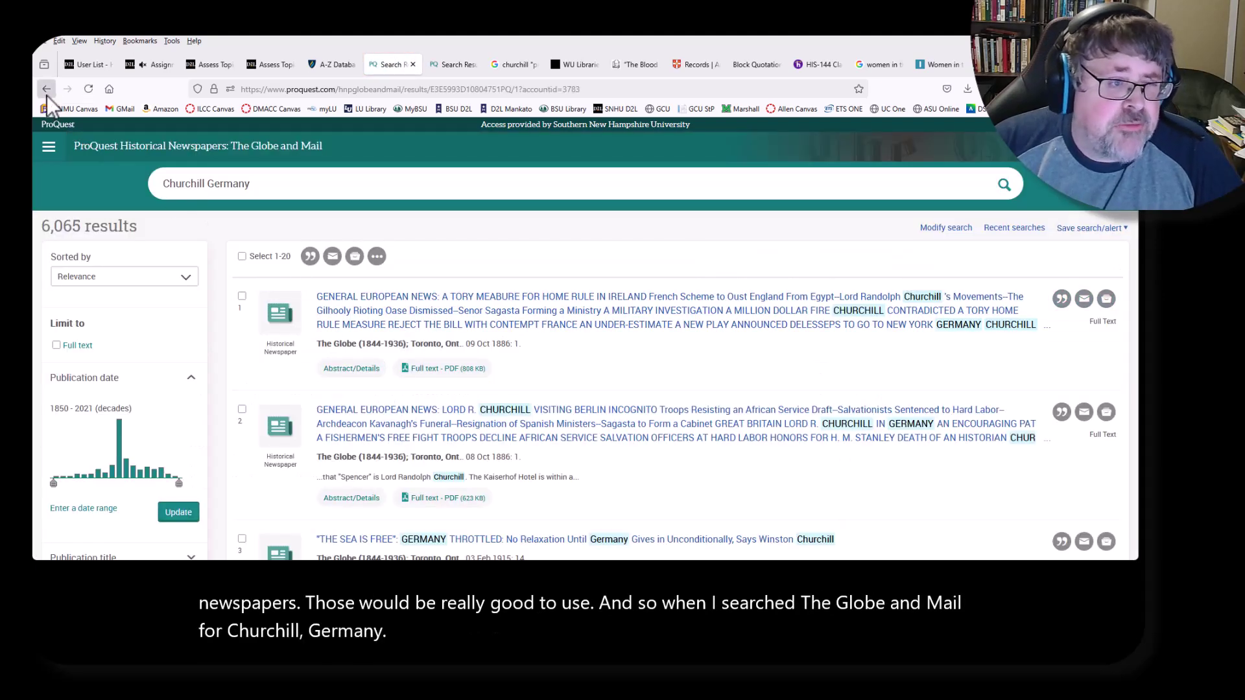
- Return to The Globe and Mail basic search page and check the newspaper's coverage dates
{"action": "left_click", "coordinate": [47, 89]}
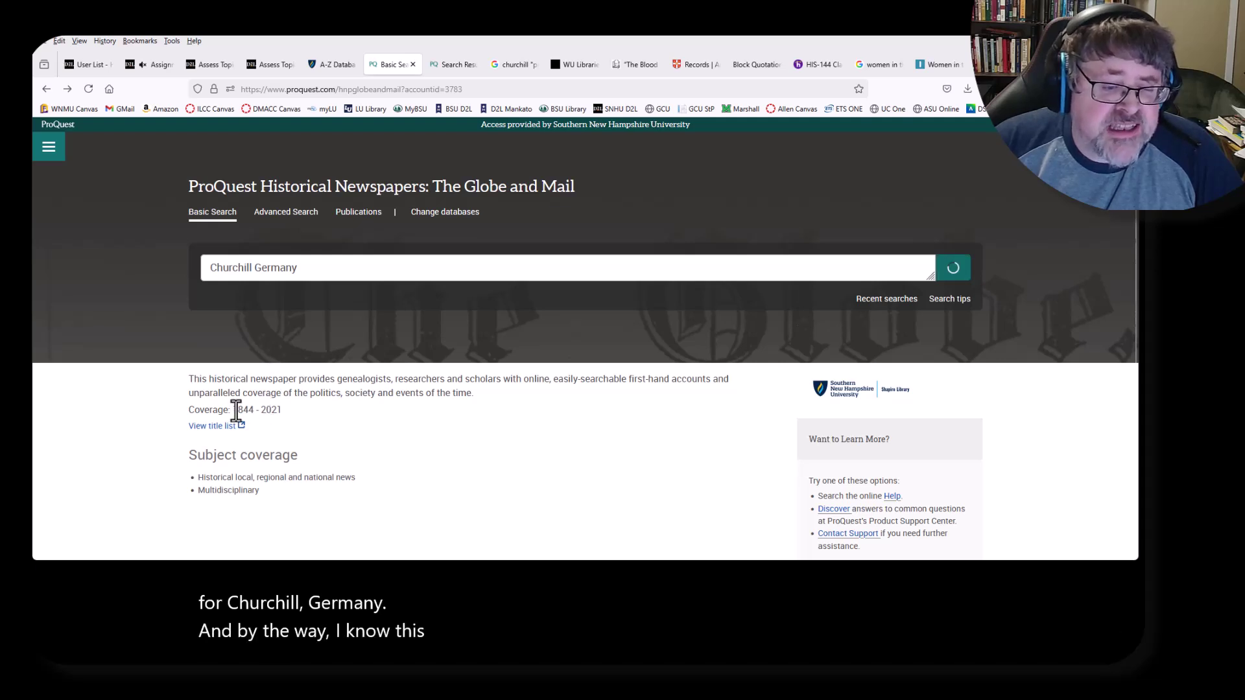
{"action": "left_click_drag", "start_coordinate": [234, 410], "coordinate": [290, 422]}
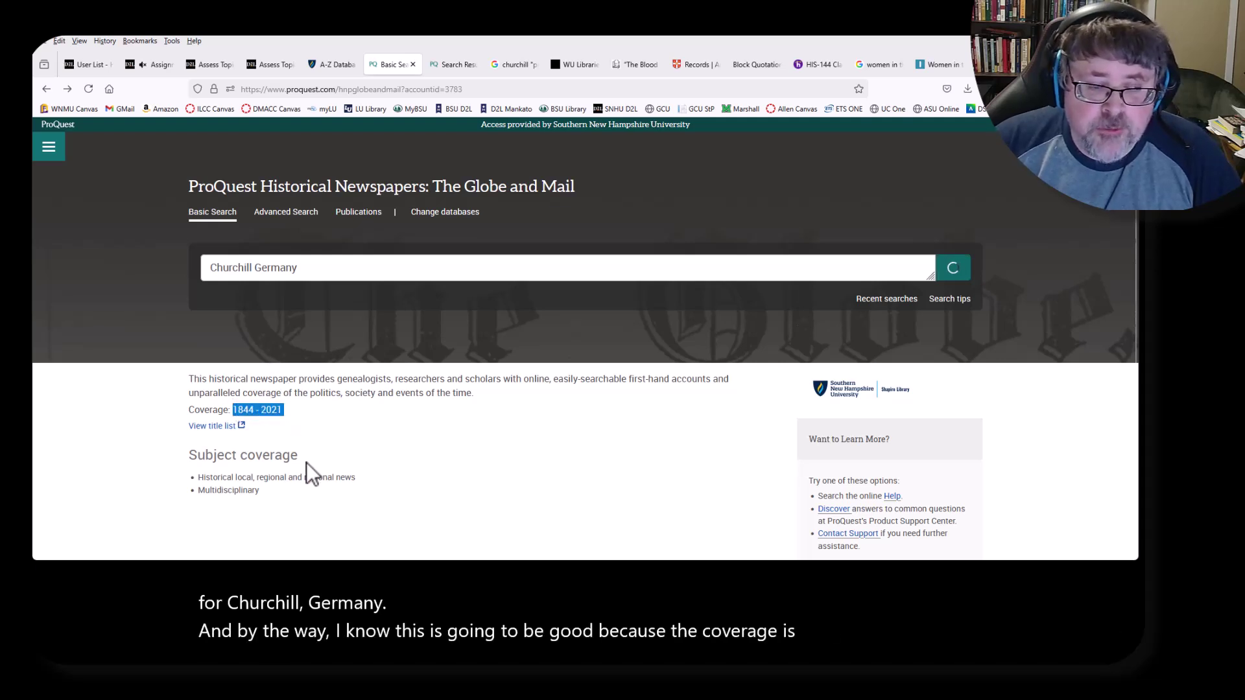
{"action": "left_click", "coordinate": [305, 425]}
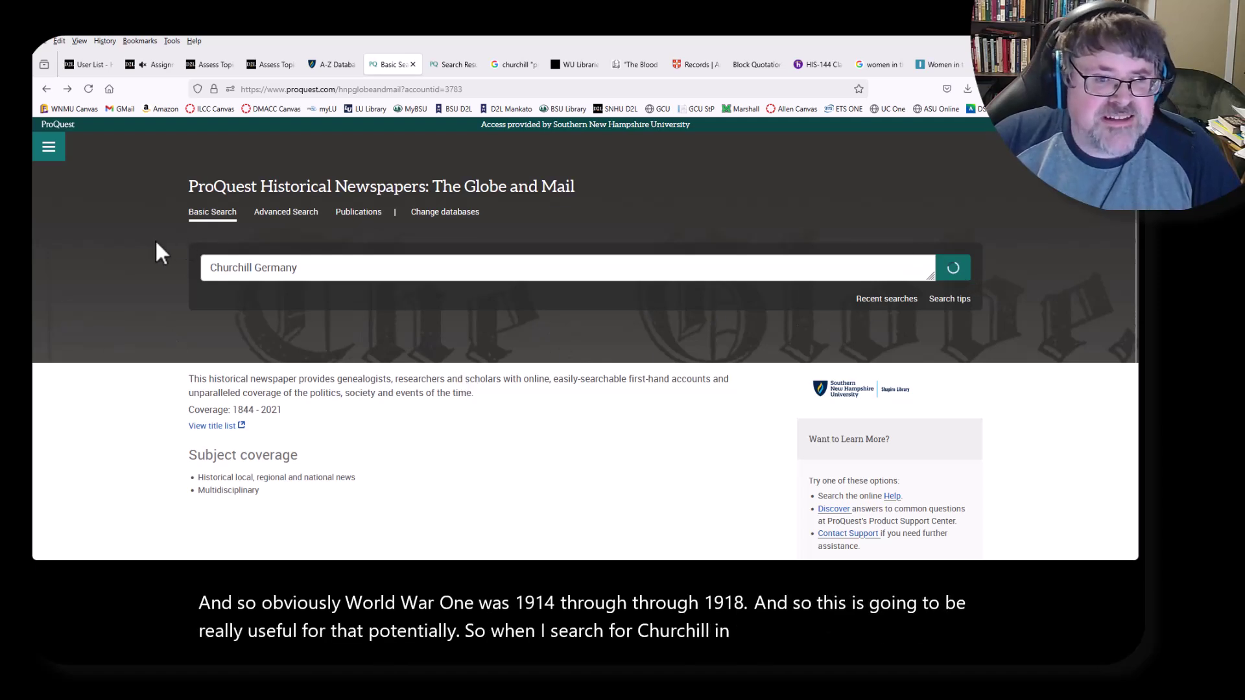
- Run the "Churchill Germany" search again in The Globe and Mail and look through the top results and their dates
{"action": "left_click", "coordinate": [313, 267]}
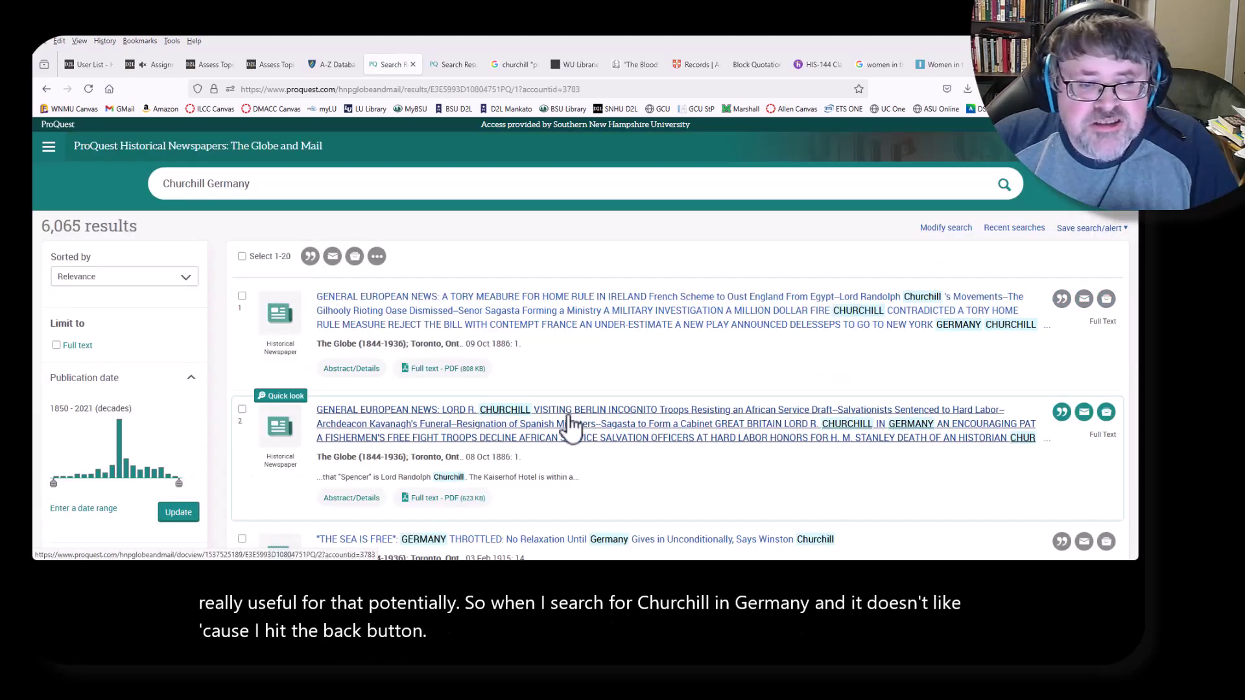
{"action": "double_click", "coordinate": [499, 343]}
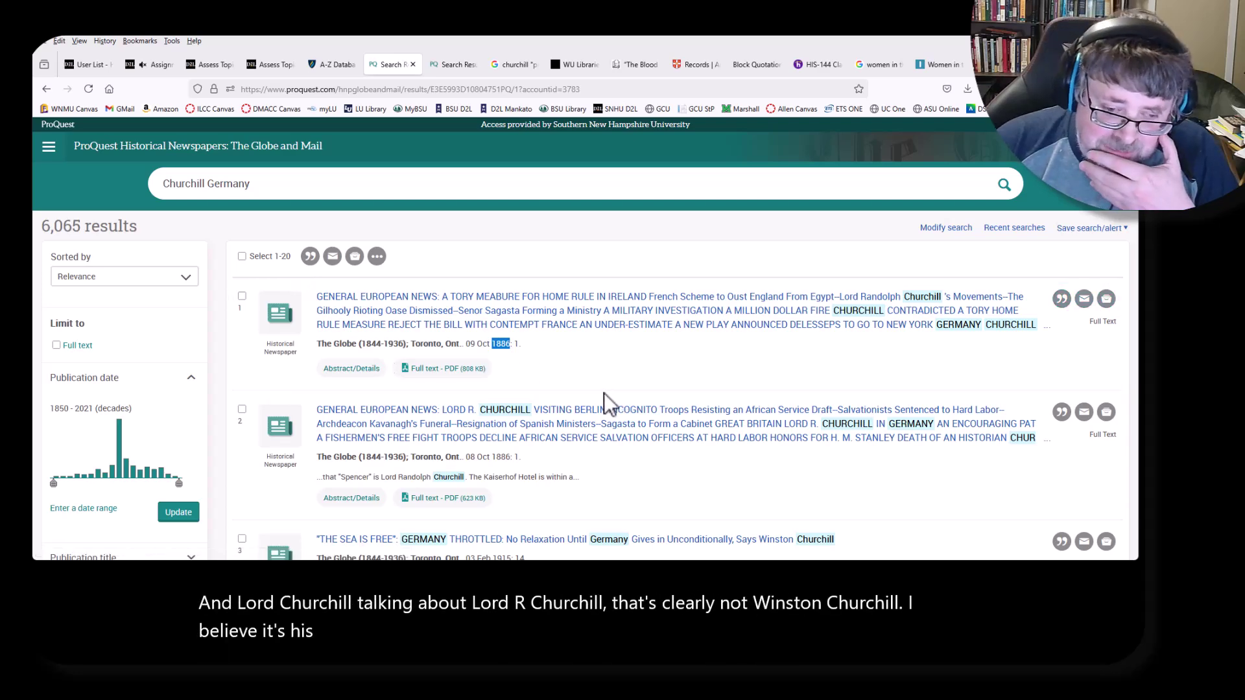
{"action": "scroll", "coordinate": [604, 393], "scroll_direction": "down", "scroll_amount": 3}
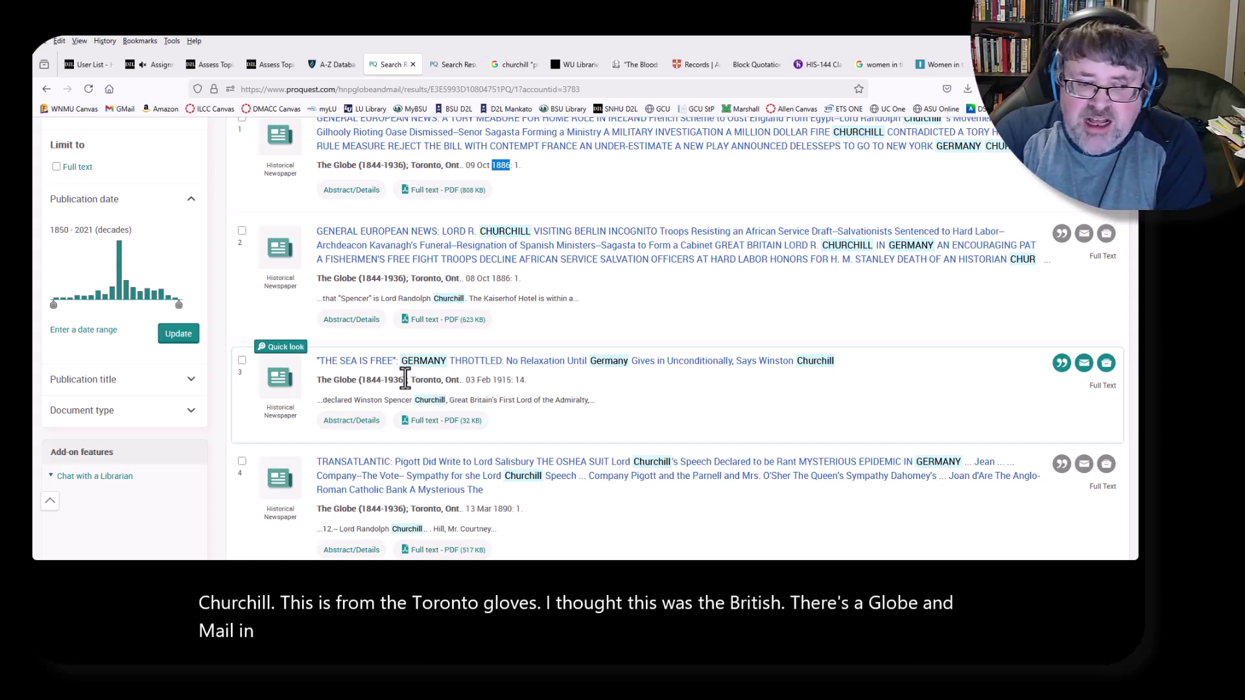
{"action": "scroll", "coordinate": [450, 379], "scroll_direction": "down", "scroll_amount": 2}
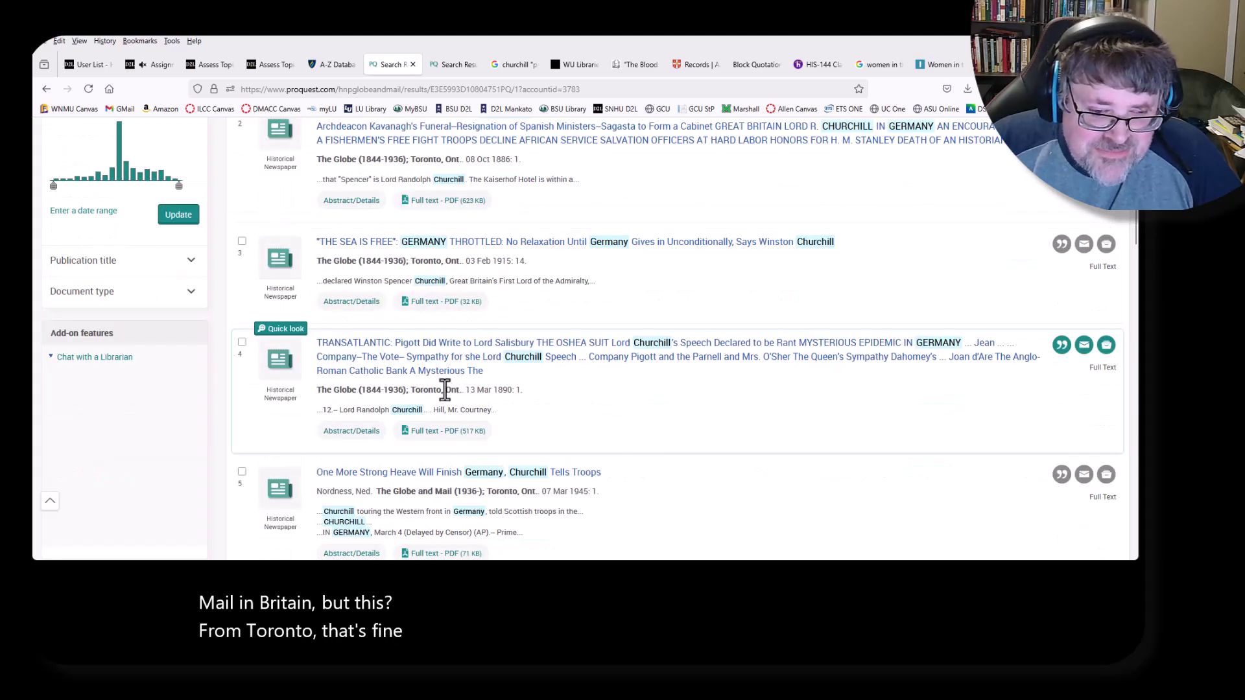
{"action": "scroll", "coordinate": [361, 331], "scroll_direction": "up", "scroll_amount": 2}
{"action": "scroll", "coordinate": [121, 306], "scroll_direction": "up", "scroll_amount": 1}
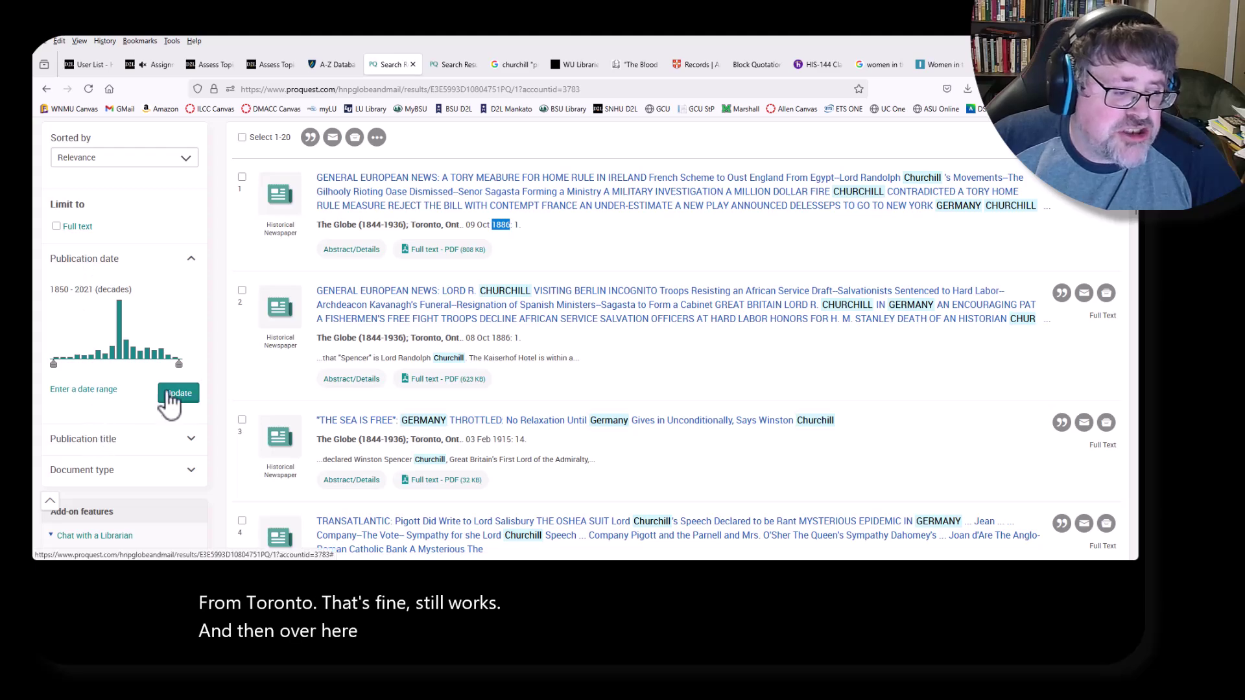
- Limit the search results to publication dates from 1913 to 1919
{"action": "scroll", "coordinate": [170, 400], "scroll_direction": "up", "scroll_amount": 2}
{"action": "scroll", "coordinate": [89, 450], "scroll_direction": "down", "scroll_amount": 2}
{"action": "left_click", "coordinate": [100, 391]}
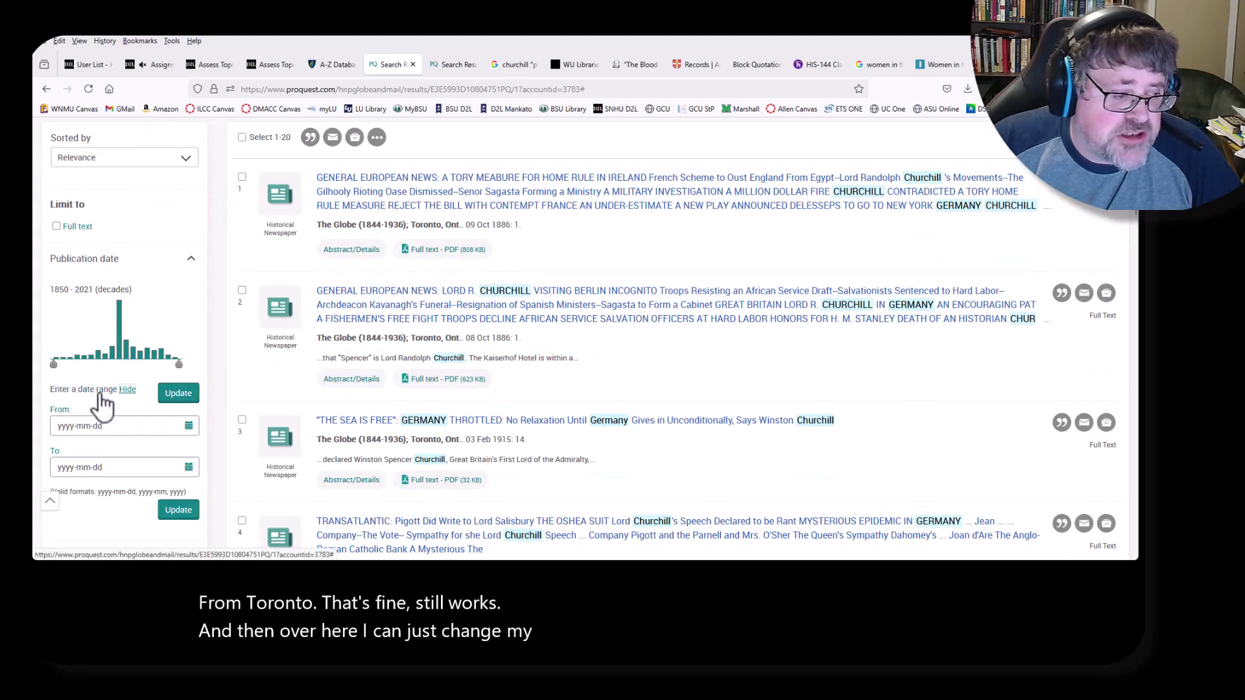
{"action": "left_click", "coordinate": [111, 427]}
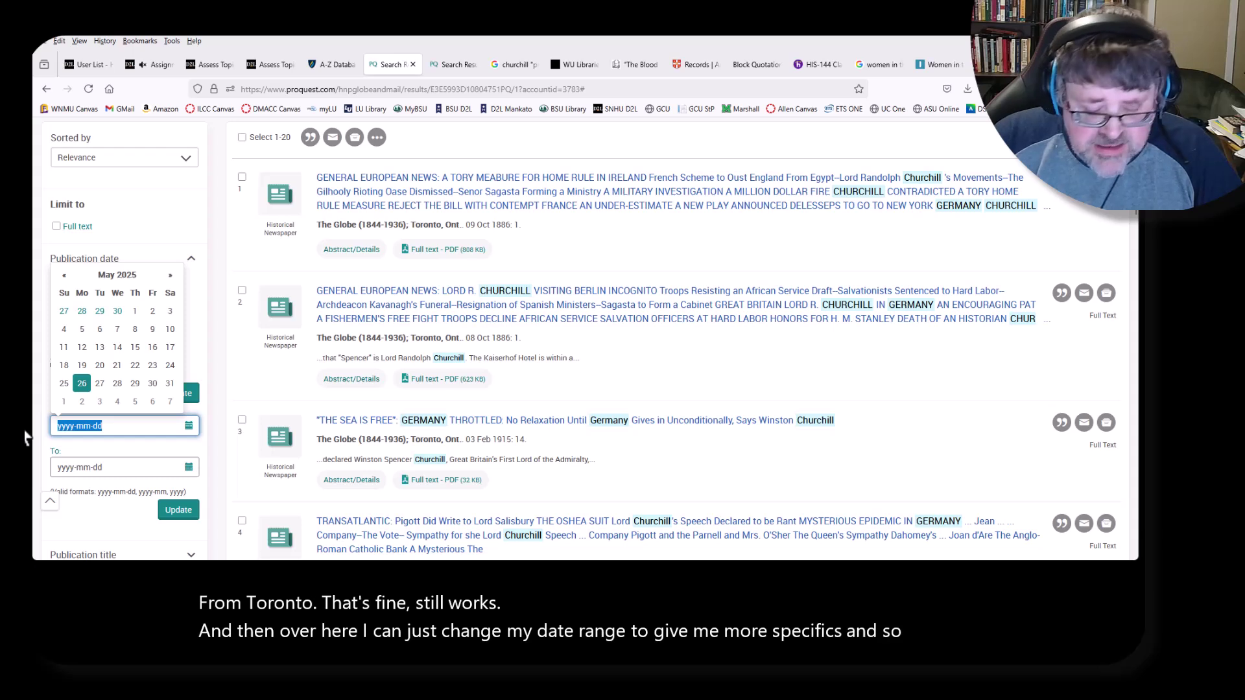
{"action": "type", "text": "1913"}
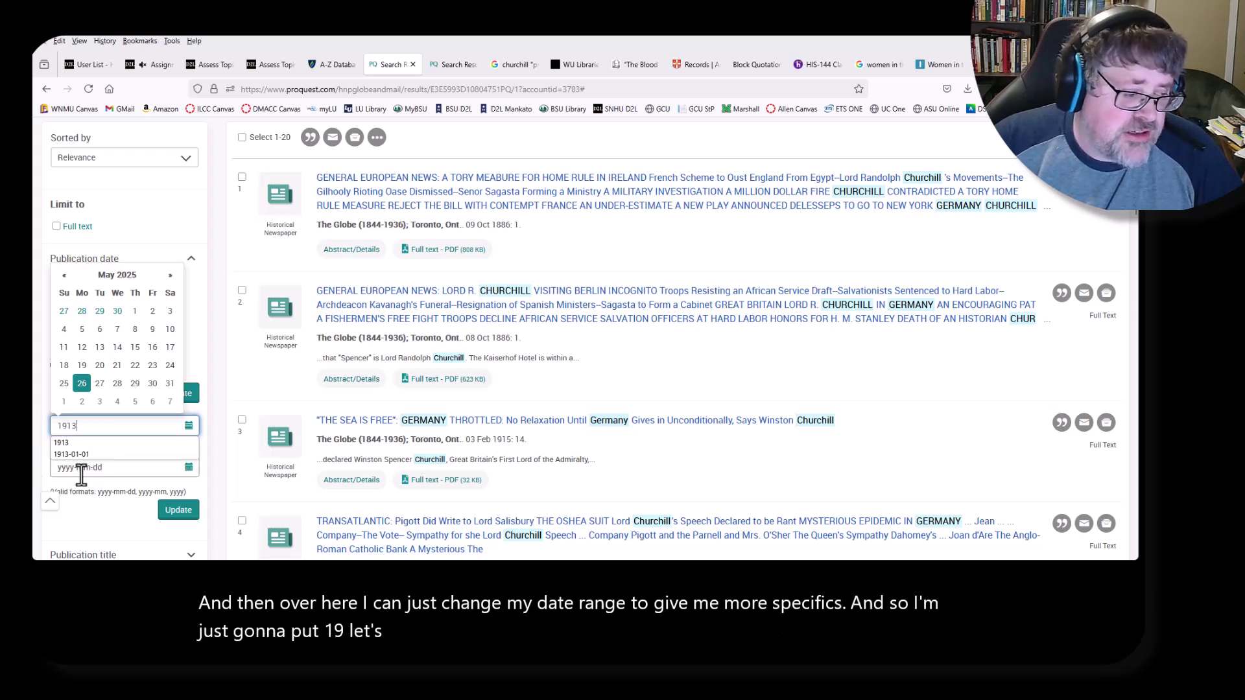
{"action": "left_click", "coordinate": [101, 466]}
{"action": "type", "text": "1919"}
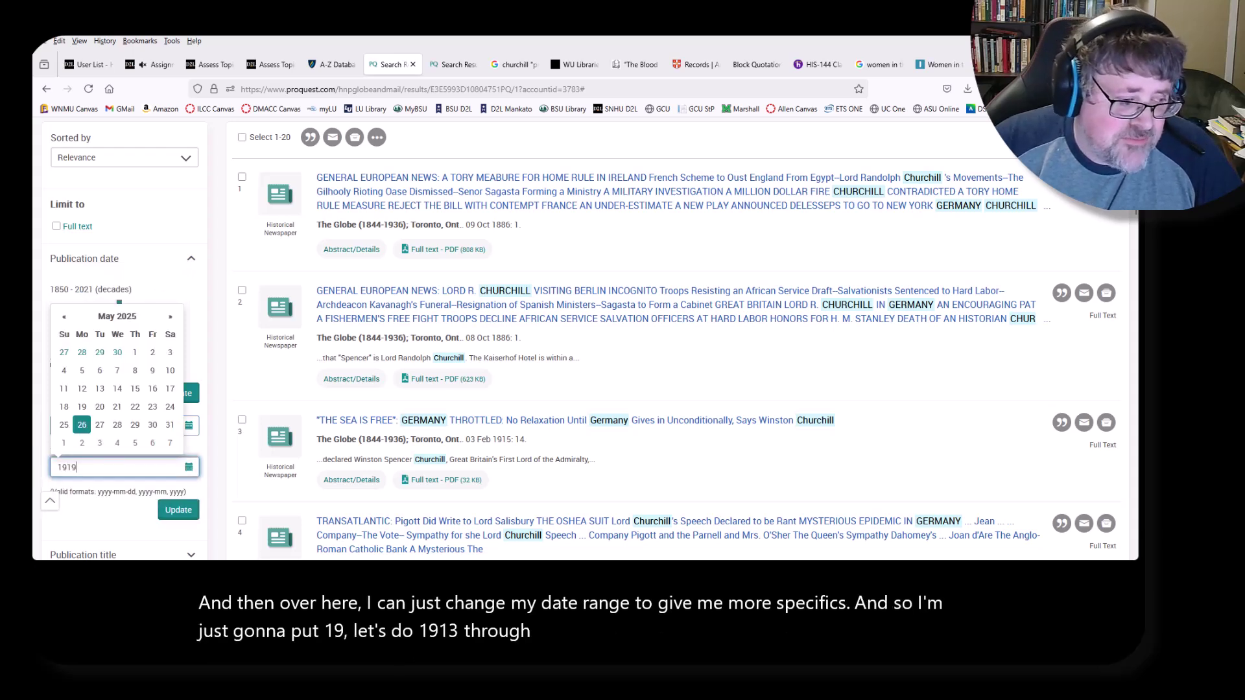
{"action": "left_click", "coordinate": [89, 519]}
{"action": "left_click", "coordinate": [170, 518]}
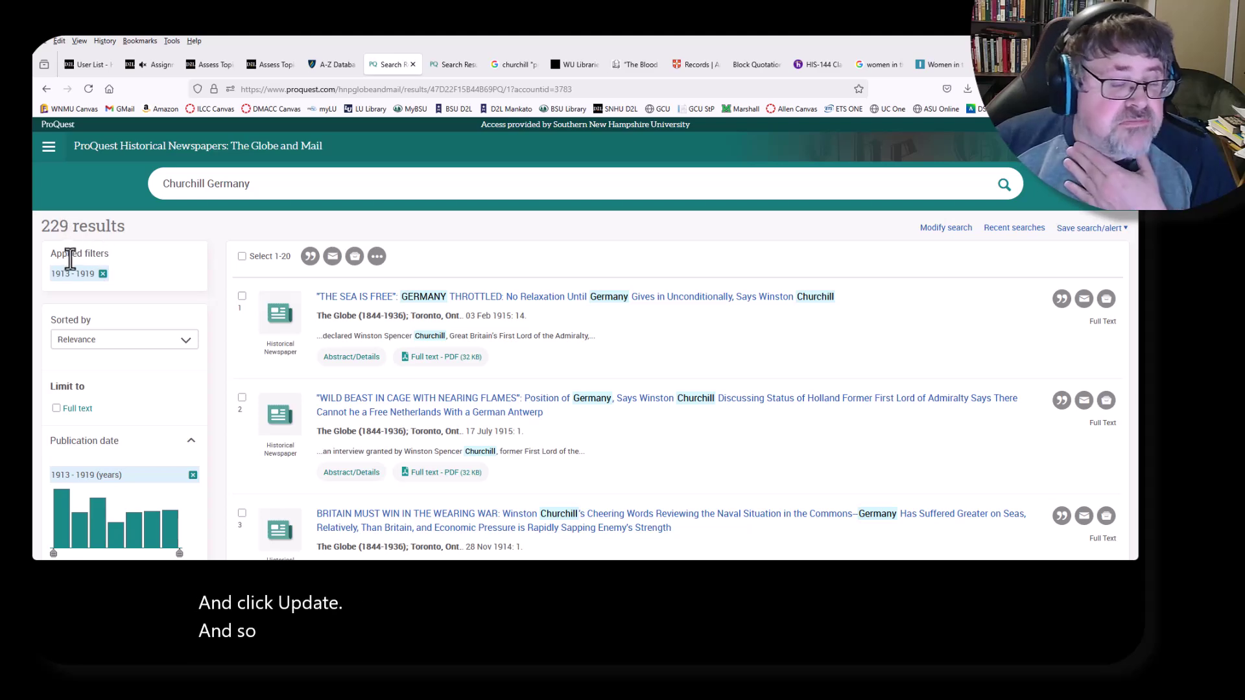
- Look through the date-filtered results and open the 28 Nov 1914 article "Britain Must Win in the Wearing War"
{"action": "left_click_drag", "start_coordinate": [41, 227], "coordinate": [75, 231]}
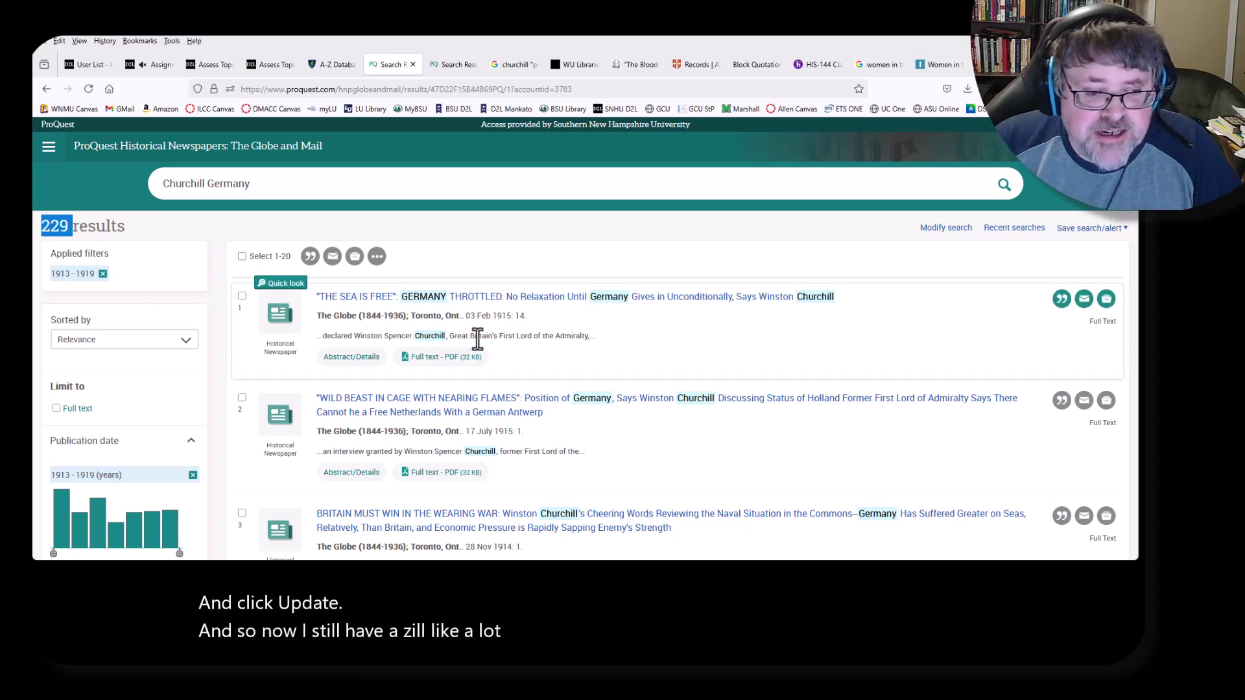
{"action": "scroll", "coordinate": [527, 367], "scroll_direction": "down", "scroll_amount": 1}
{"action": "scroll", "coordinate": [527, 367], "scroll_direction": "down", "scroll_amount": 1}
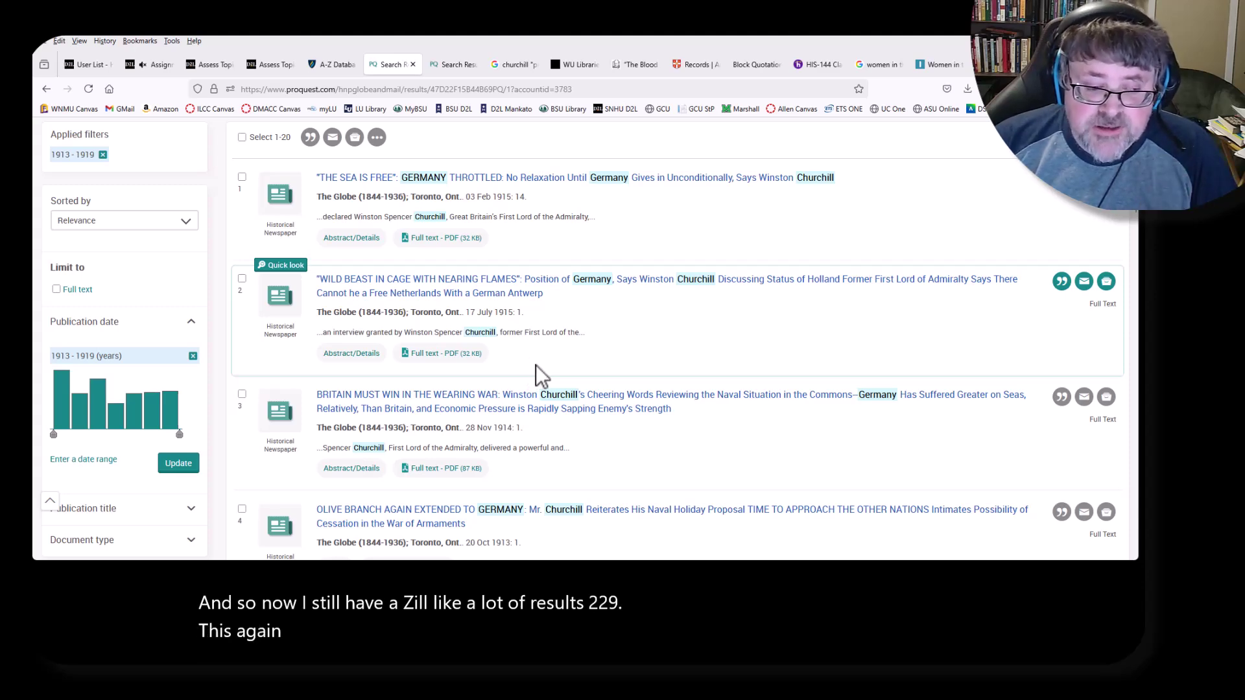
{"action": "scroll", "coordinate": [536, 364], "scroll_direction": "down", "scroll_amount": 2}
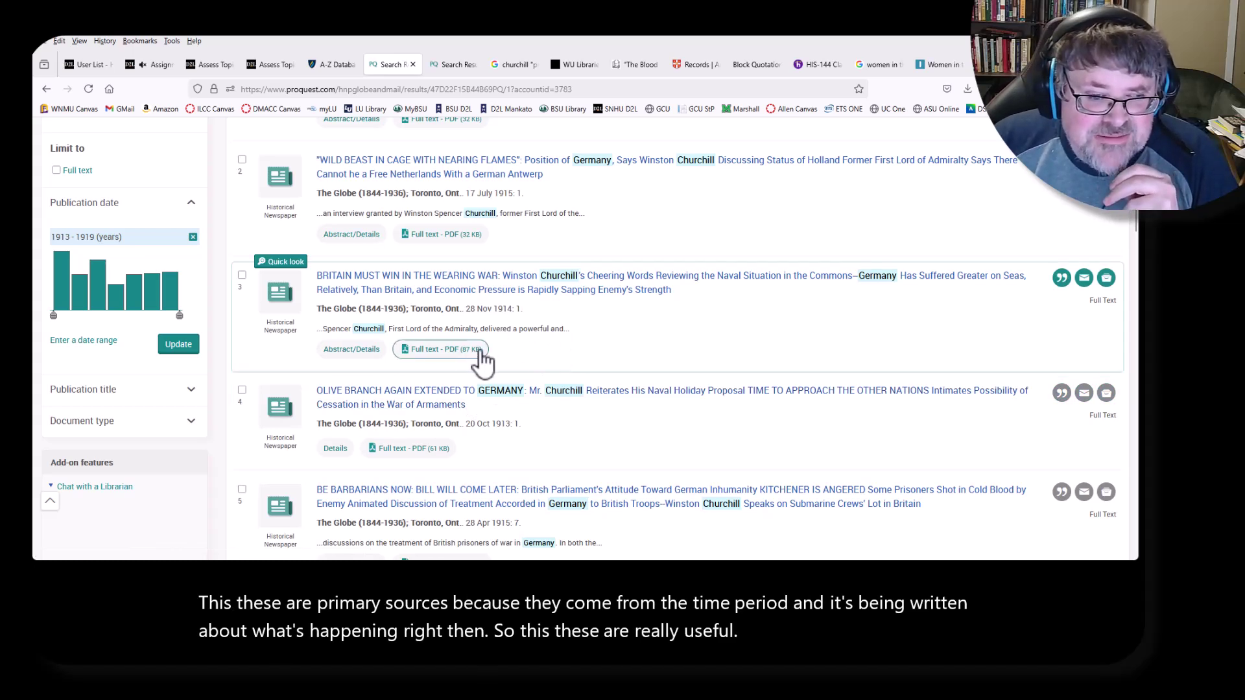
{"action": "left_click", "coordinate": [535, 291]}
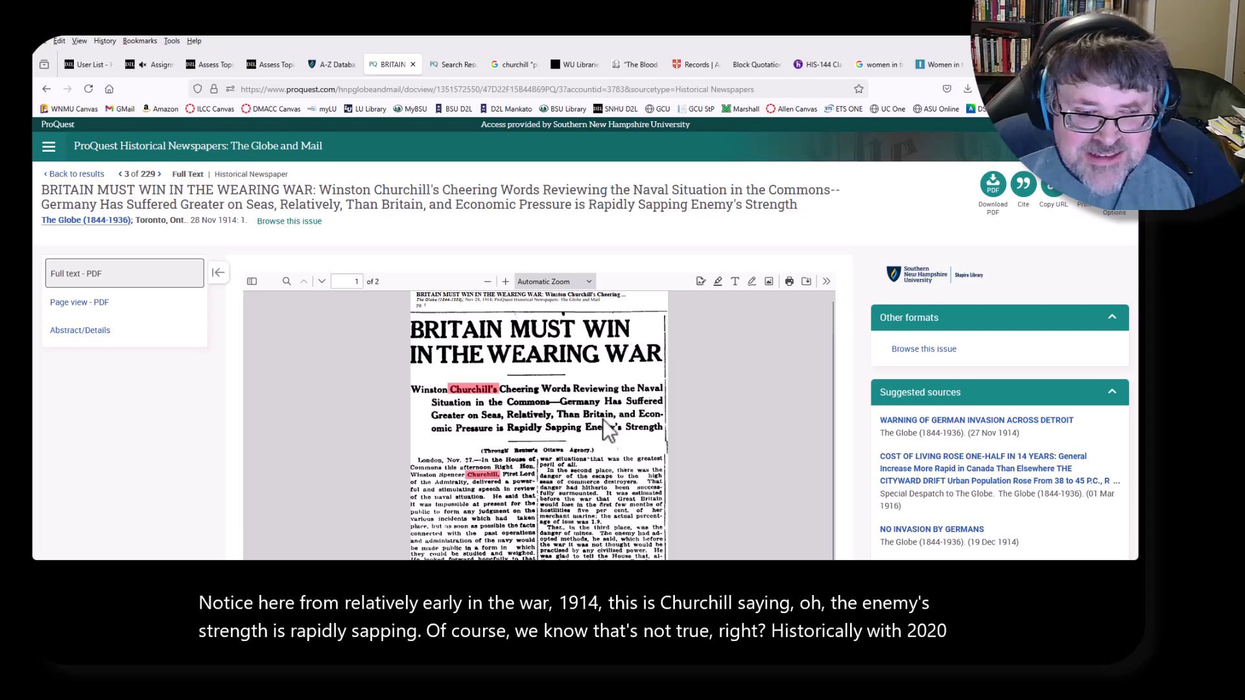
- Examine both pages of the article's full-text PDF, from the headline to the end
{"action": "scroll", "coordinate": [570, 429], "scroll_direction": "down", "scroll_amount": 3}
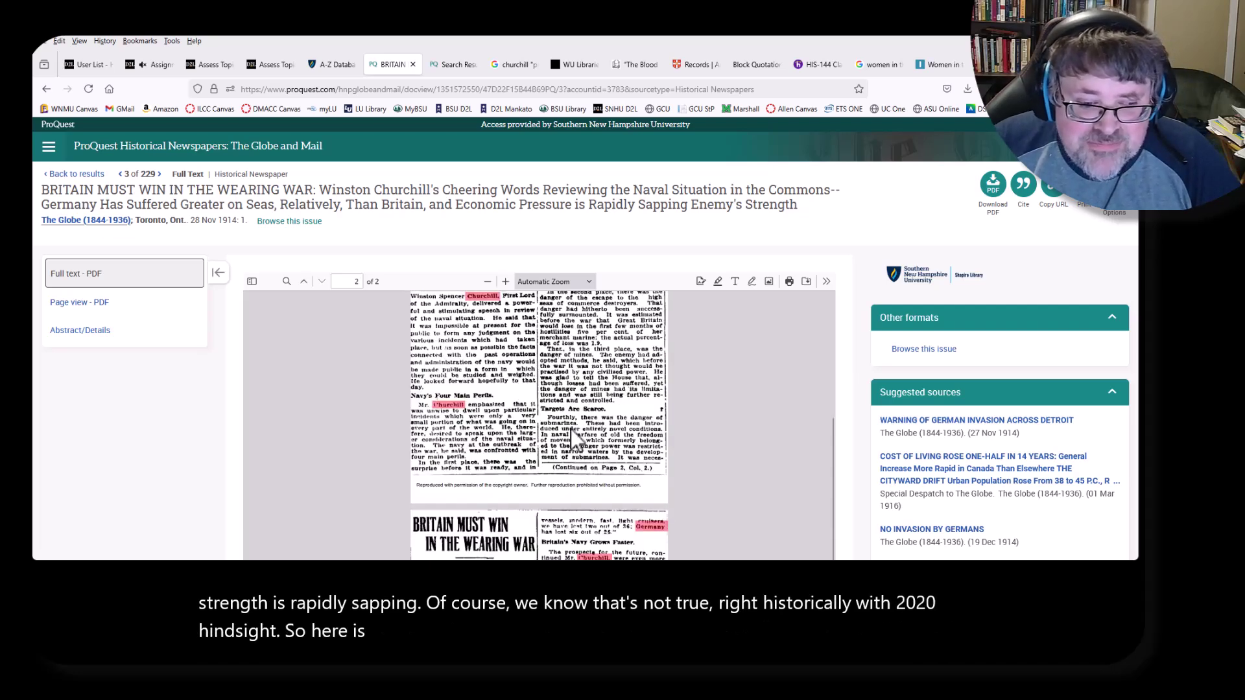
{"action": "scroll", "coordinate": [573, 431], "scroll_direction": "up", "scroll_amount": 3}
{"action": "scroll", "coordinate": [573, 431], "scroll_direction": "down", "scroll_amount": 4}
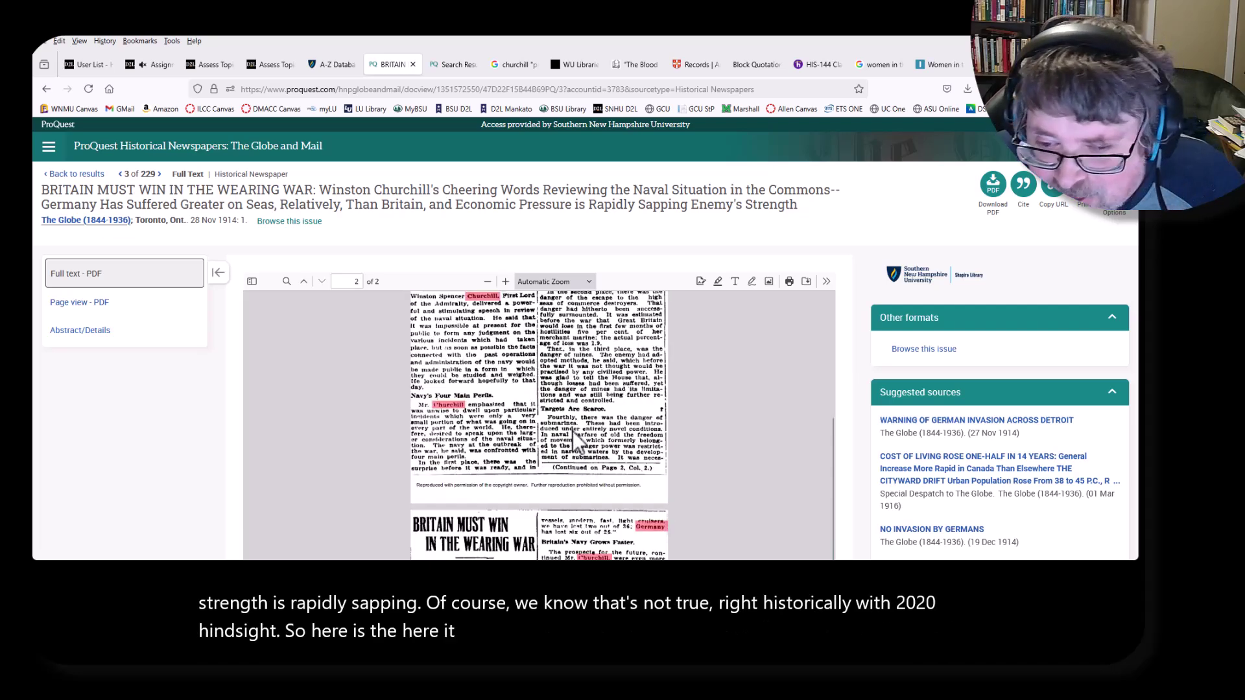
{"action": "scroll", "coordinate": [573, 431], "scroll_direction": "down", "scroll_amount": 1}
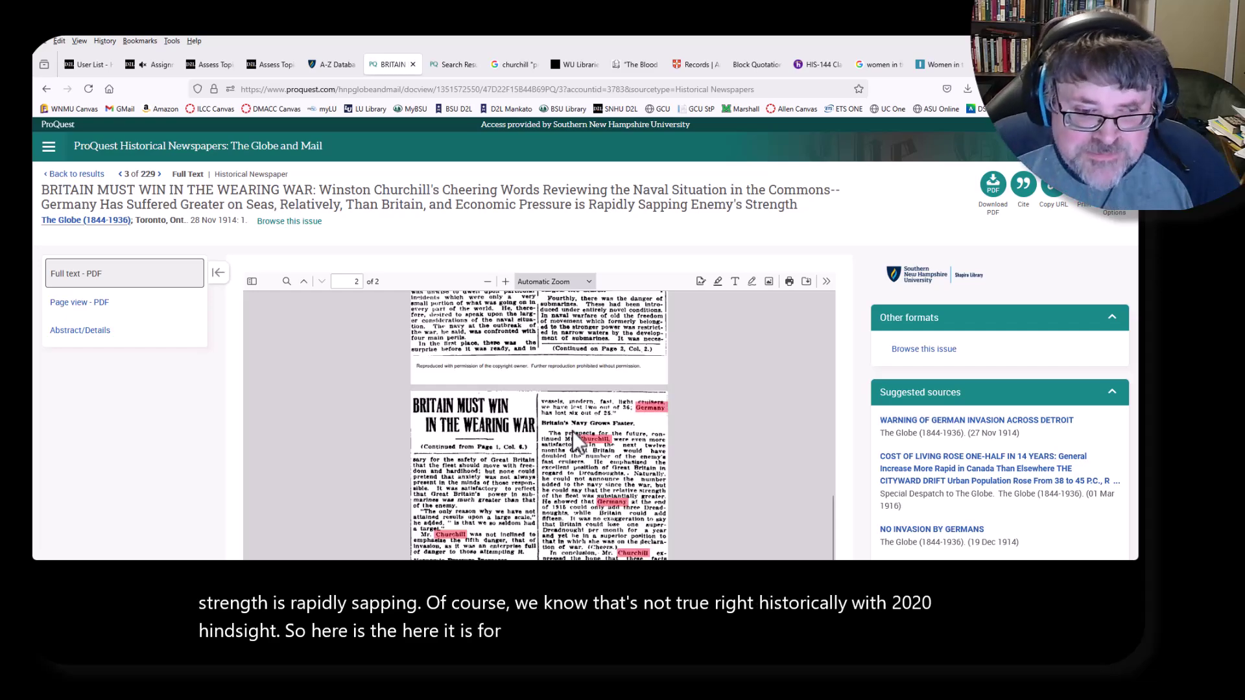
{"action": "scroll", "coordinate": [576, 441], "scroll_direction": "down", "scroll_amount": 5}
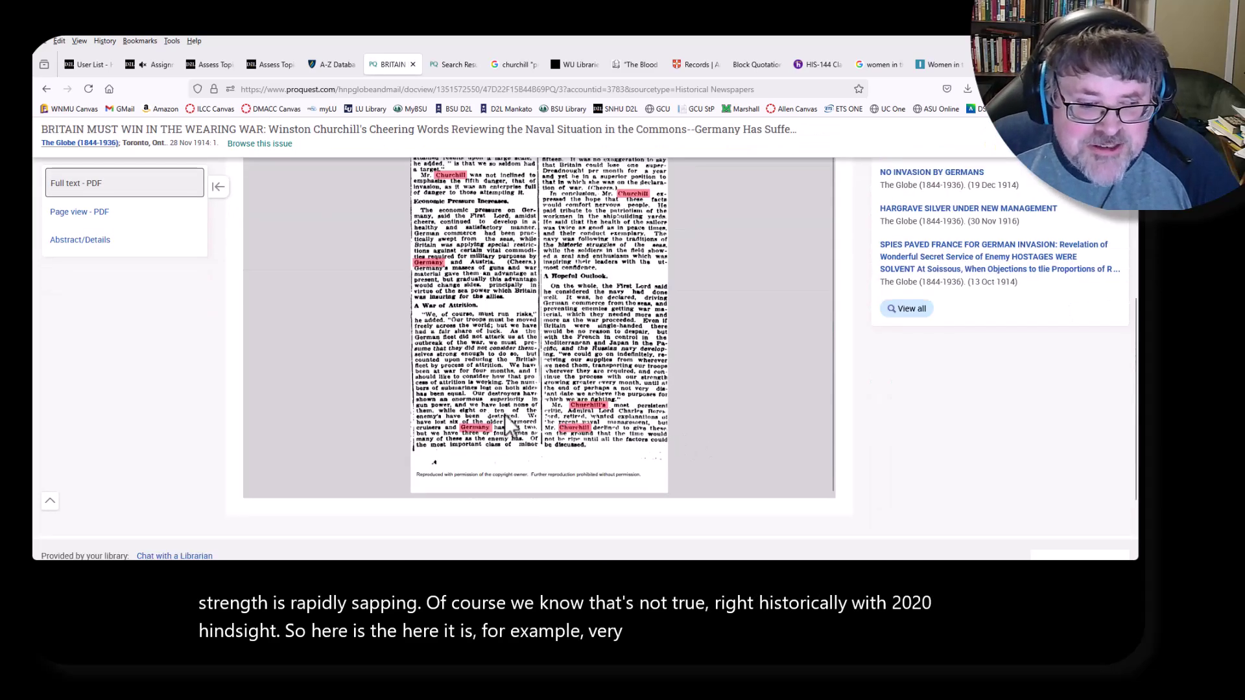
{"action": "scroll", "coordinate": [509, 424], "scroll_direction": "up", "scroll_amount": 10}
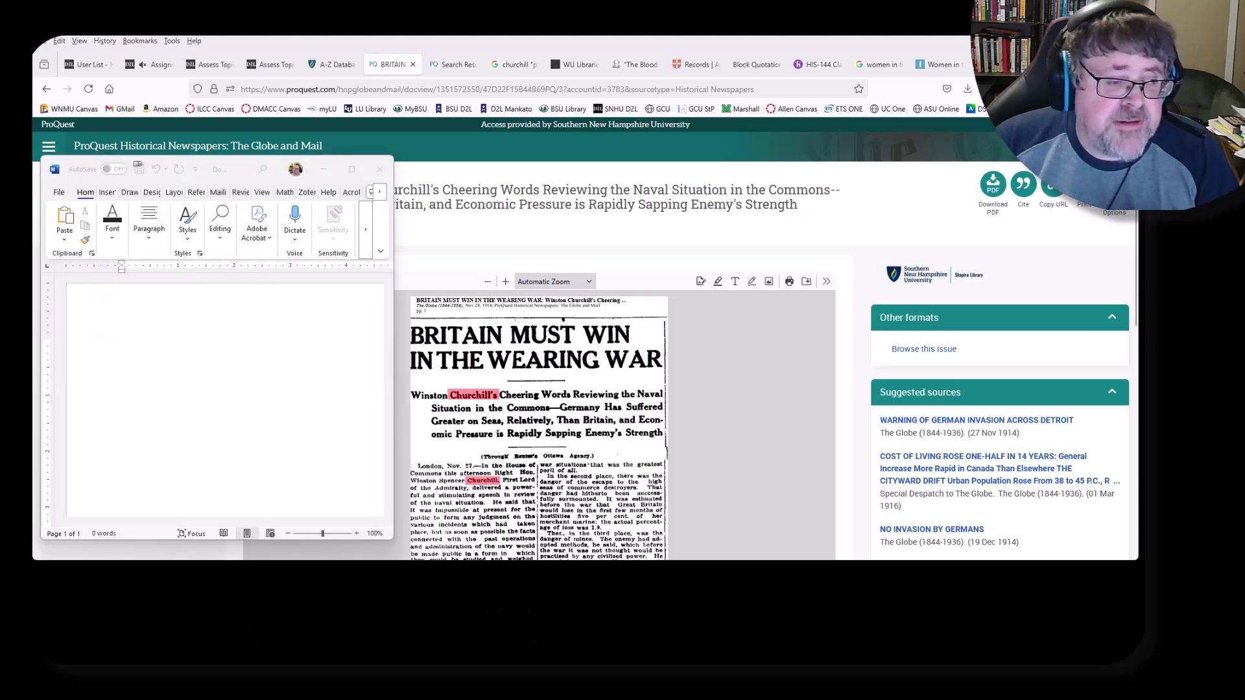
- Switch to the blank Word document and start the article's citation with an opening quotation mark and "Britain Must"
{"action": "left_click", "coordinate": [153, 349]}
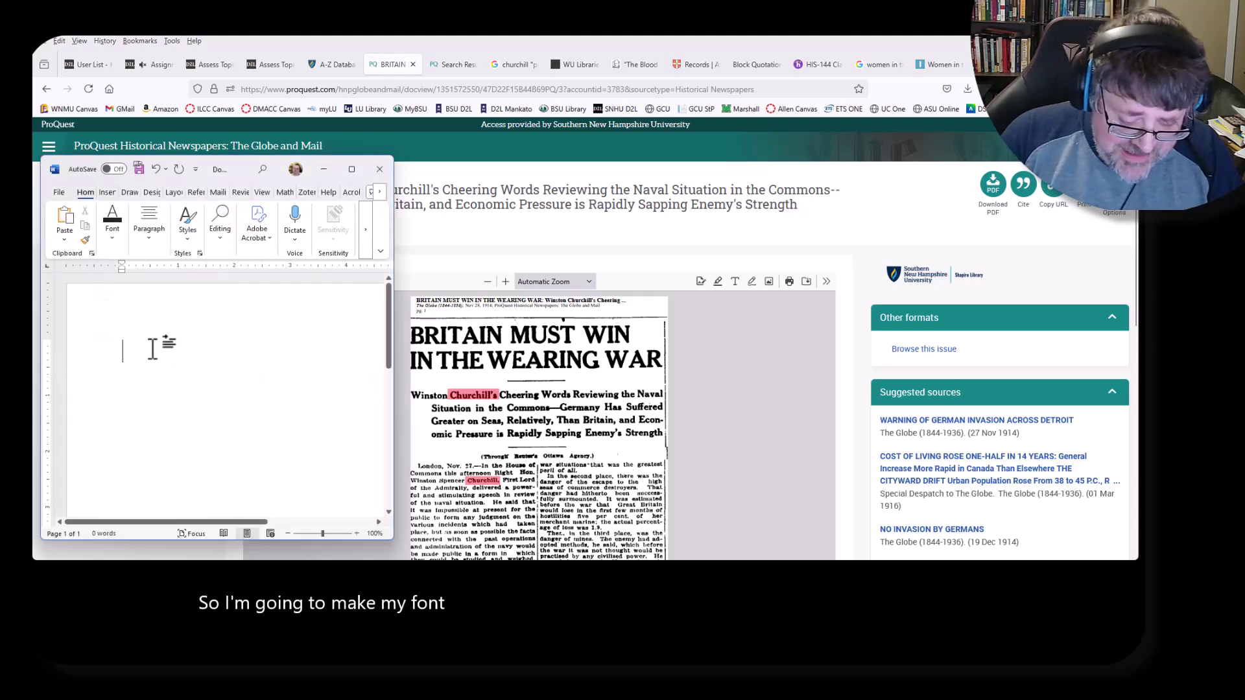
{"action": "type", "text": "\"B"}
{"action": "type", "text": "ritai"}
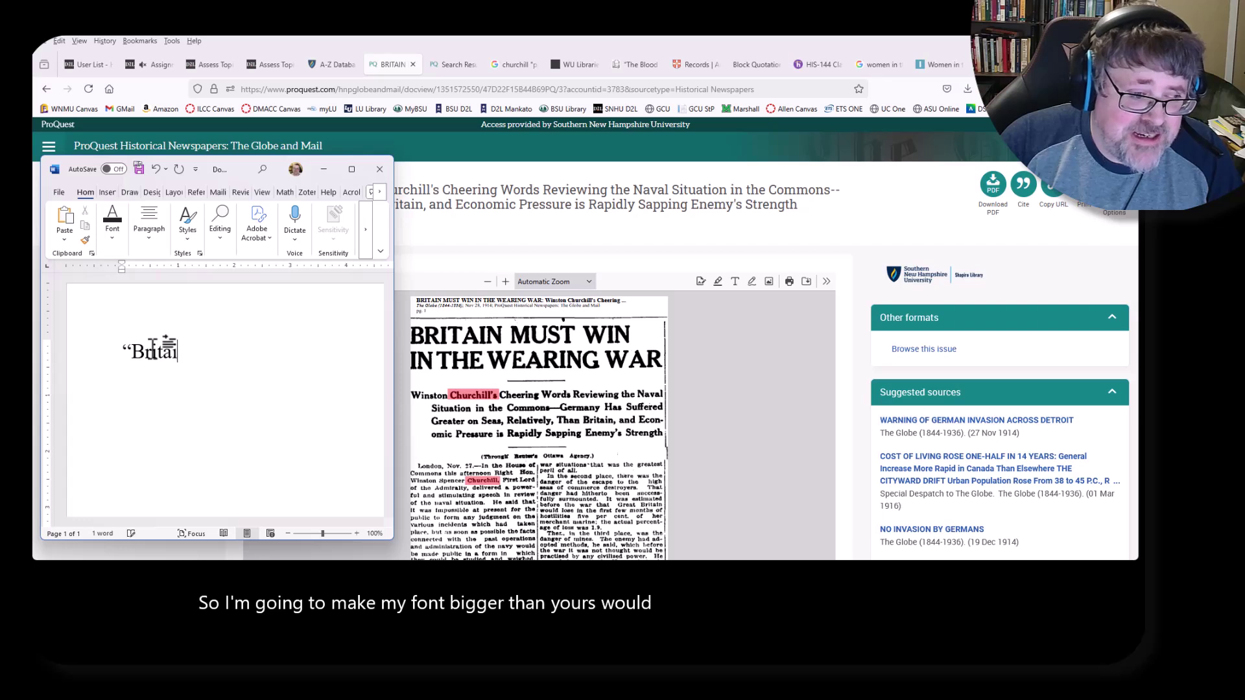
{"action": "type", "text": "n Must"}
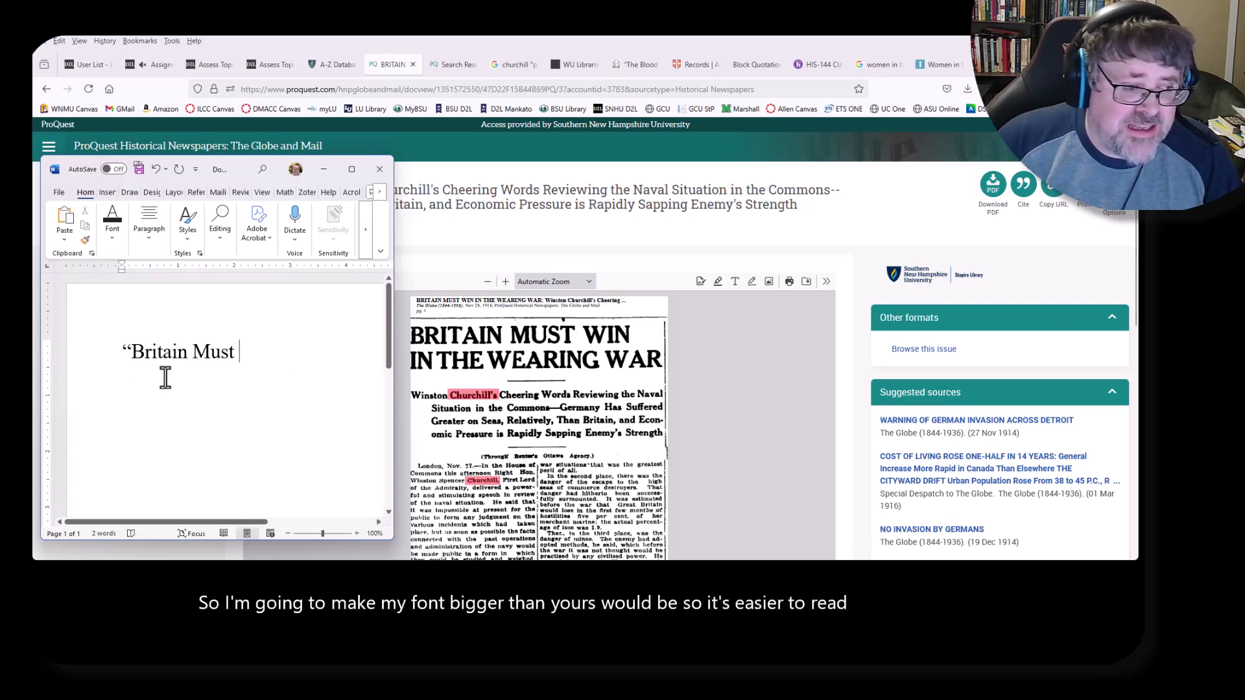
- Add a bold "Bibliography" heading on its own line above the citation
{"action": "key", "text": "Home"}
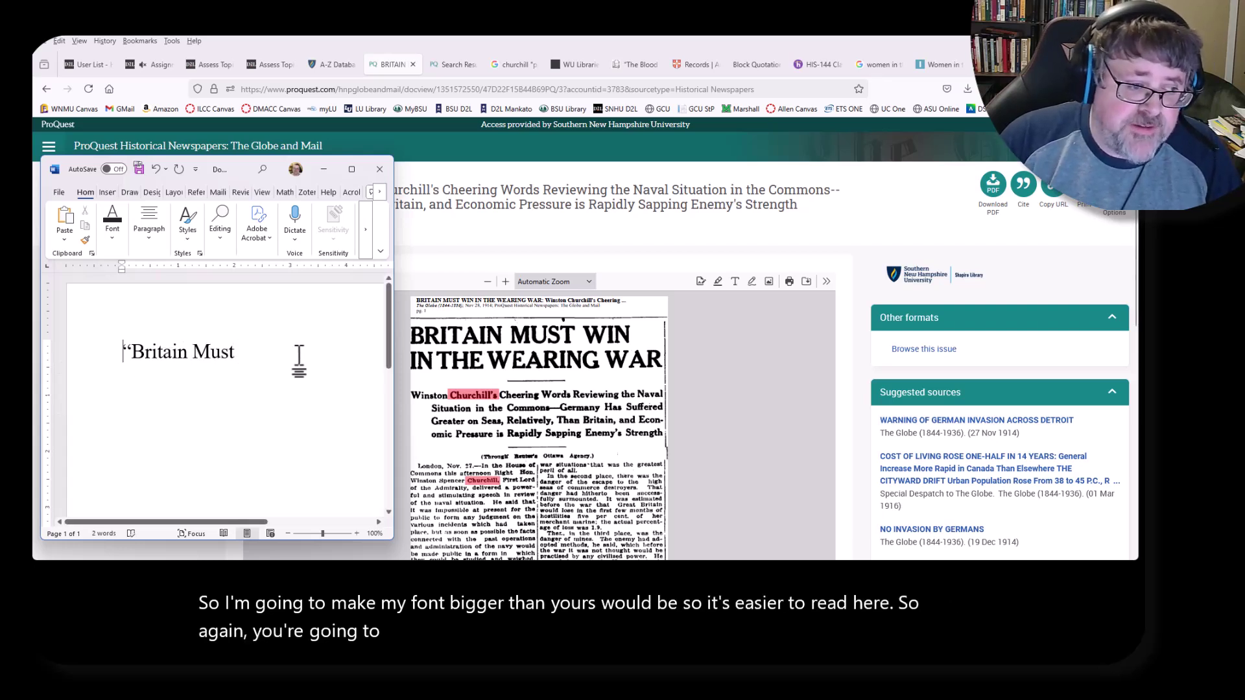
{"action": "key", "text": "Return"}
{"action": "key", "text": "Up"}
{"action": "type", "text": "Bibliography"}
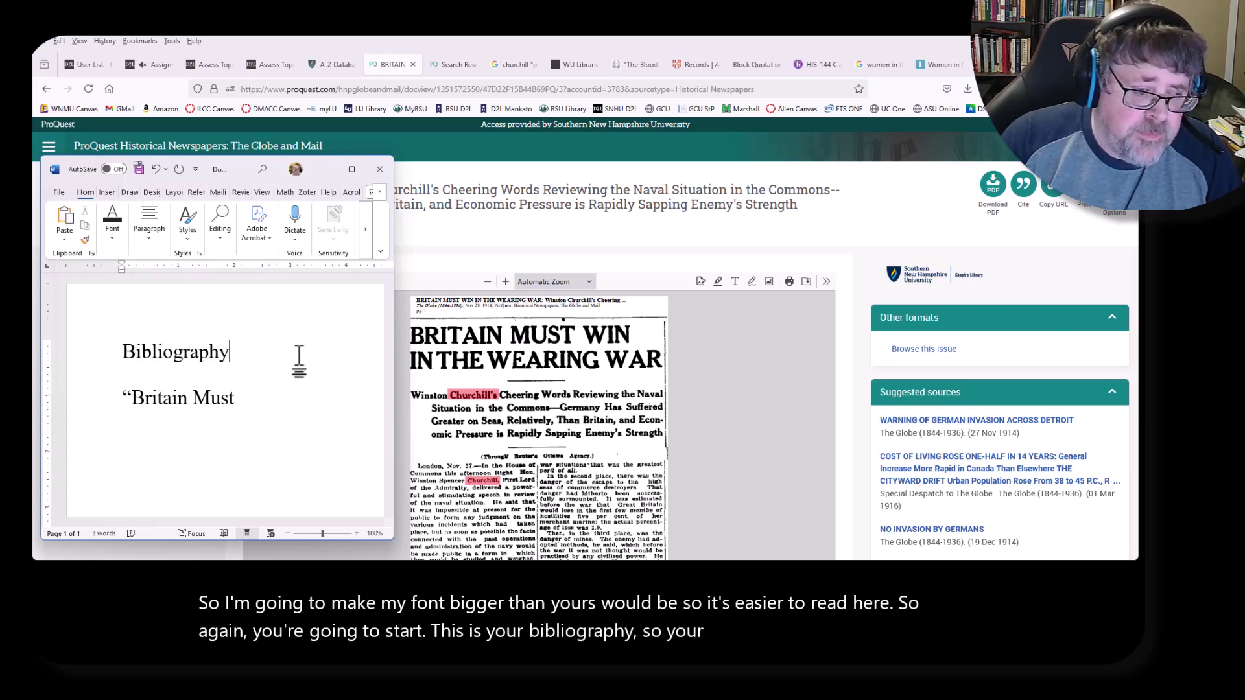
{"action": "triple_click", "coordinate": [298, 358]}
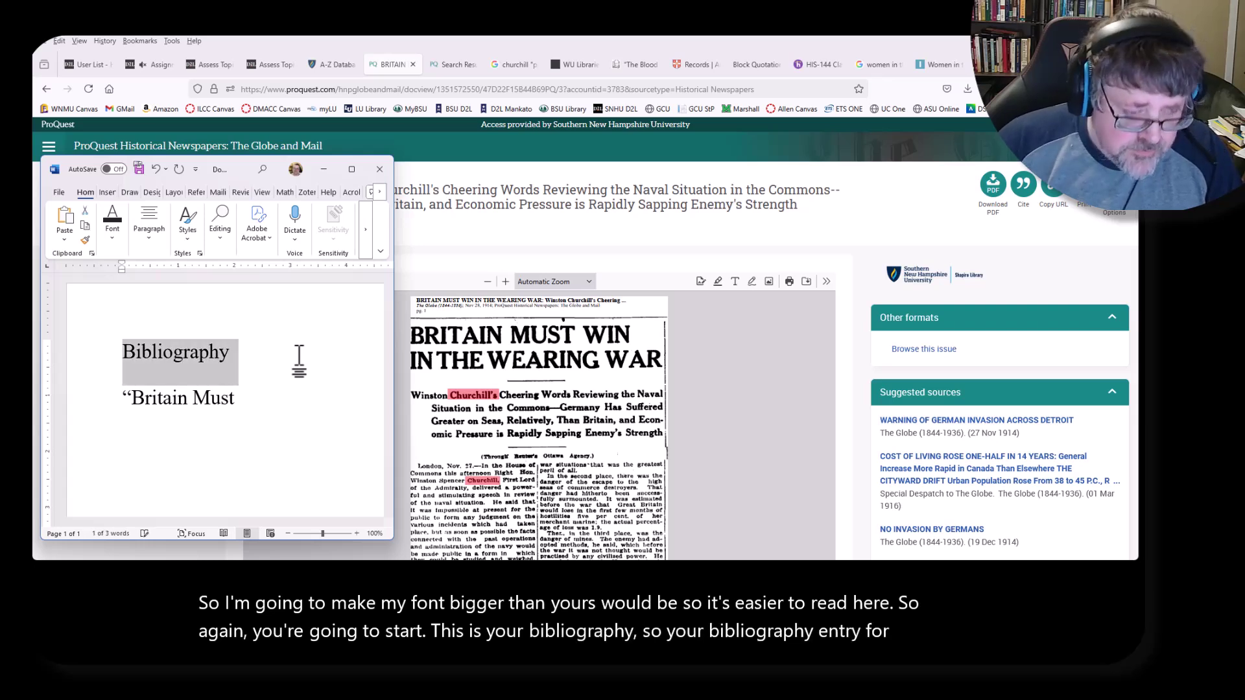
{"action": "key", "text": "ctrl+b"}
- Complete the quoted article title in the citation so it reads “Britain Must Win in the Wearing War.”
{"action": "left_click", "coordinate": [276, 398]}
{"action": "type", "text": "Win I"}
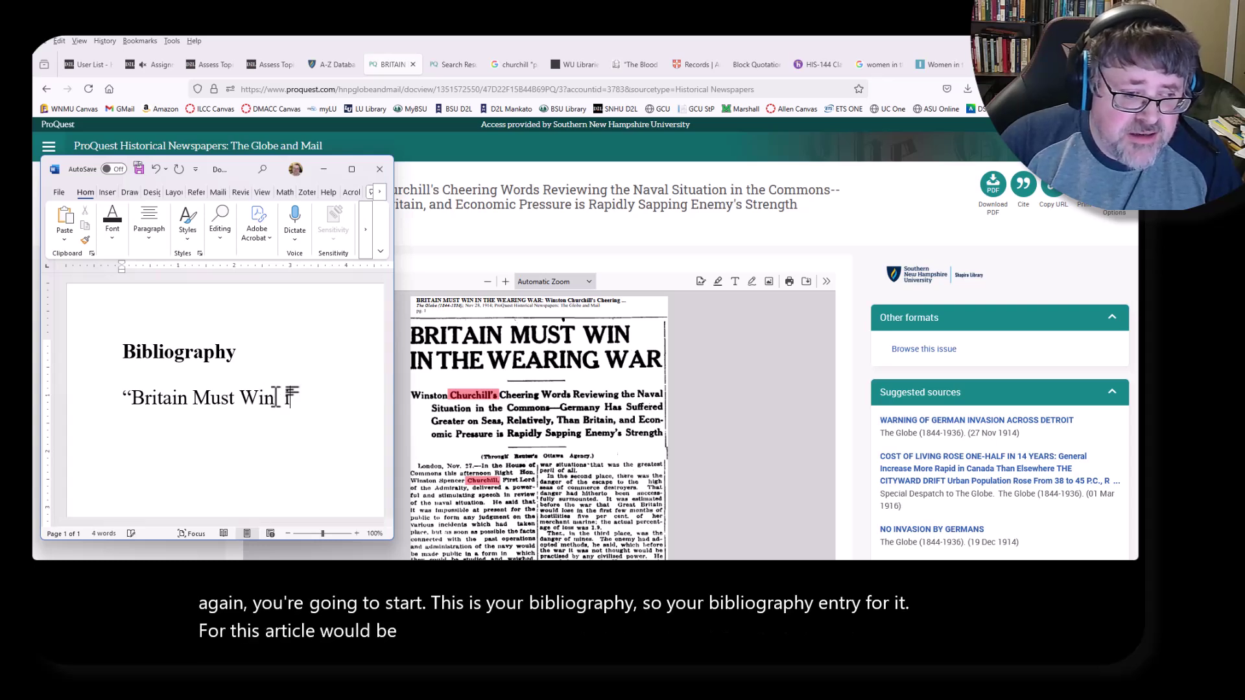
{"action": "key", "text": "BackSpace"}
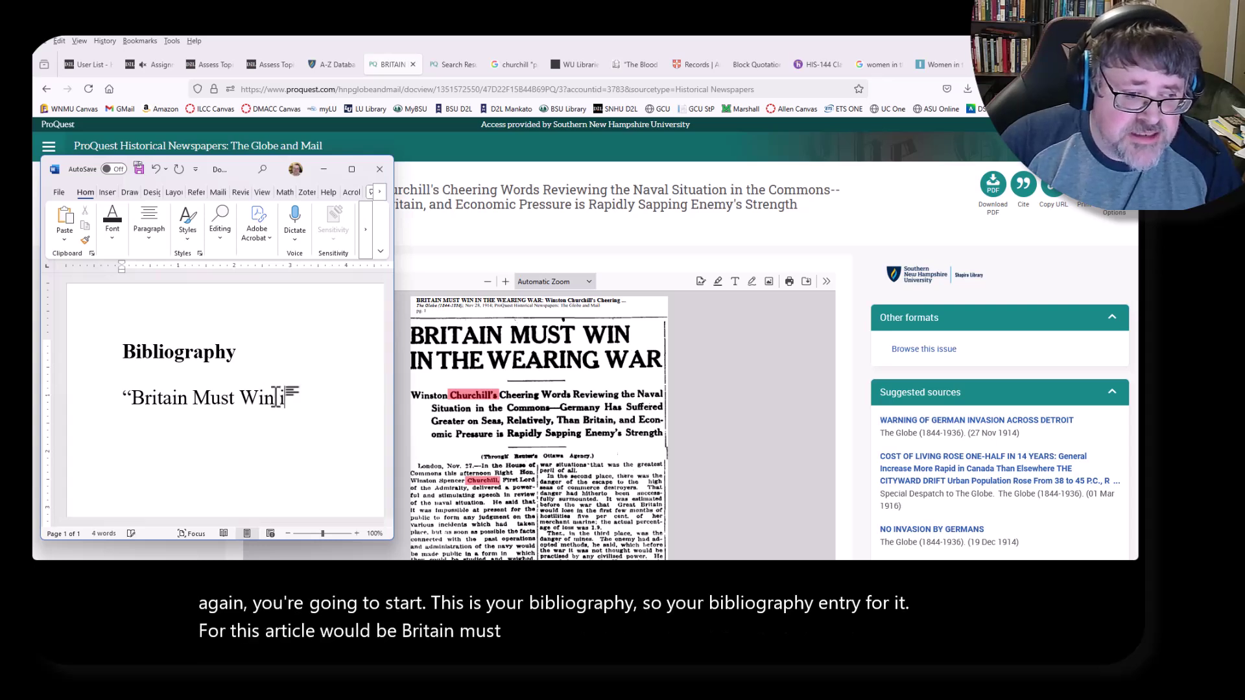
{"action": "type", "text": "in the Wearing War.”"}
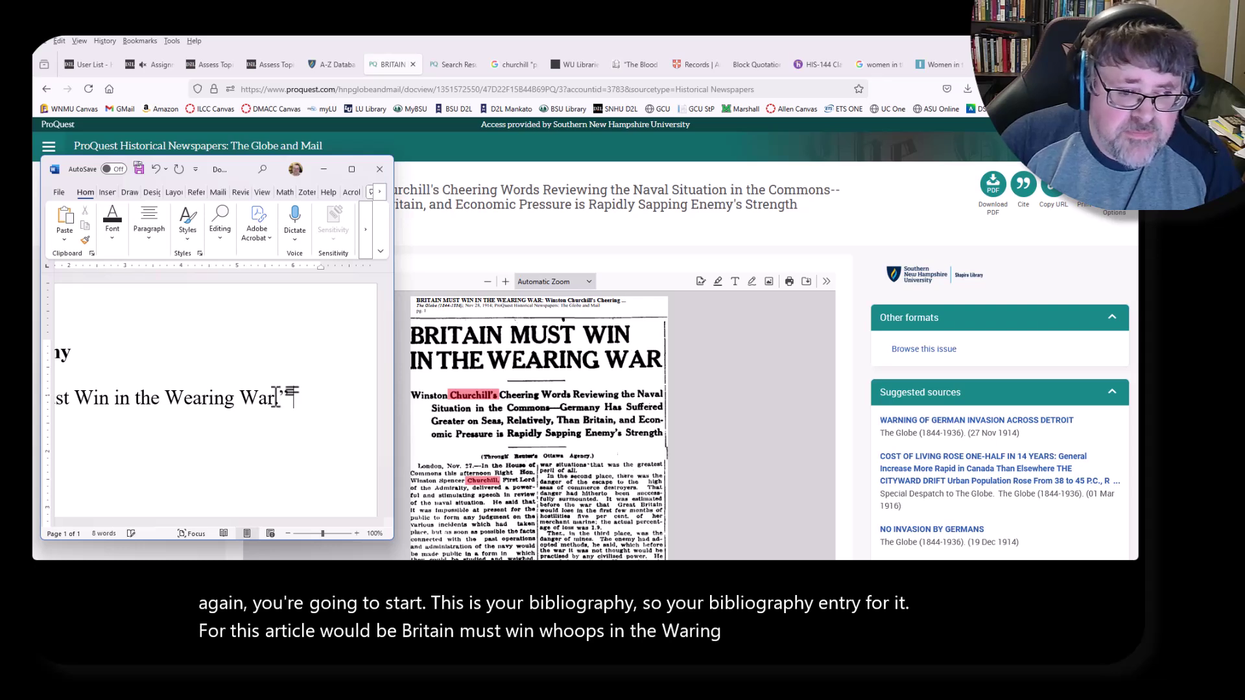
- Add the newspaper name "The Globe" in italics after the article title, followed by "[Toronto]," in regular type
{"action": "type", "text": ".\" The Gl"}
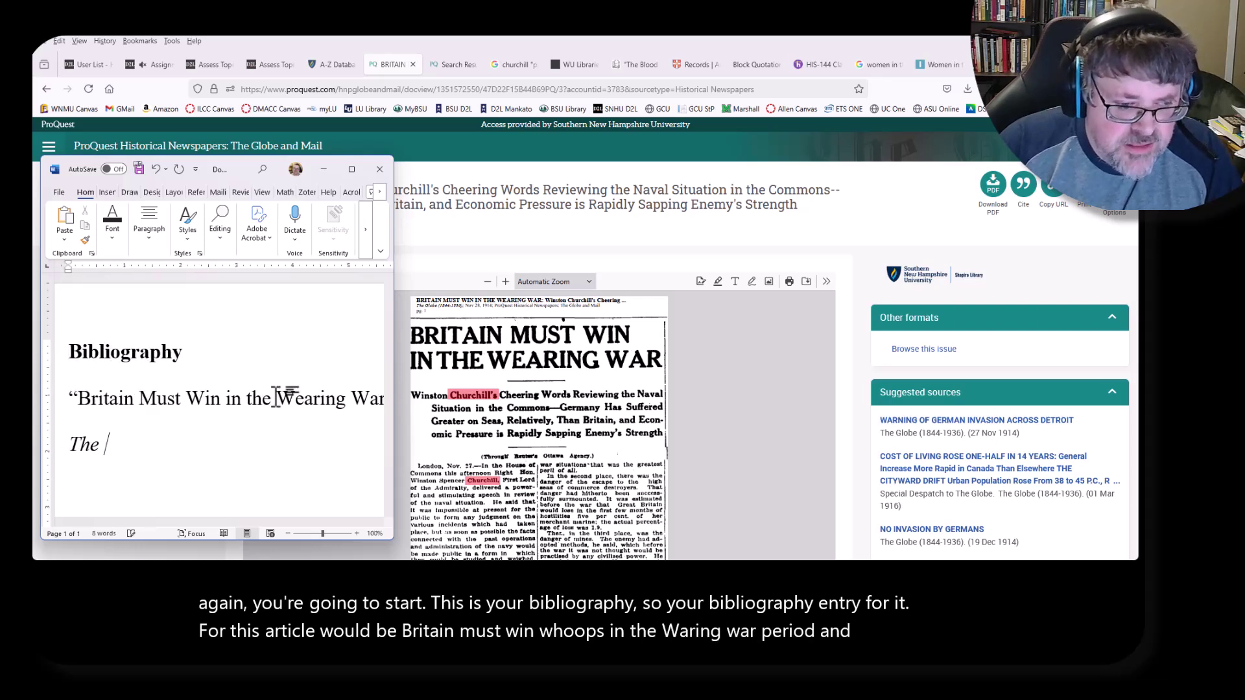
{"action": "key", "text": "ctrl+o"}
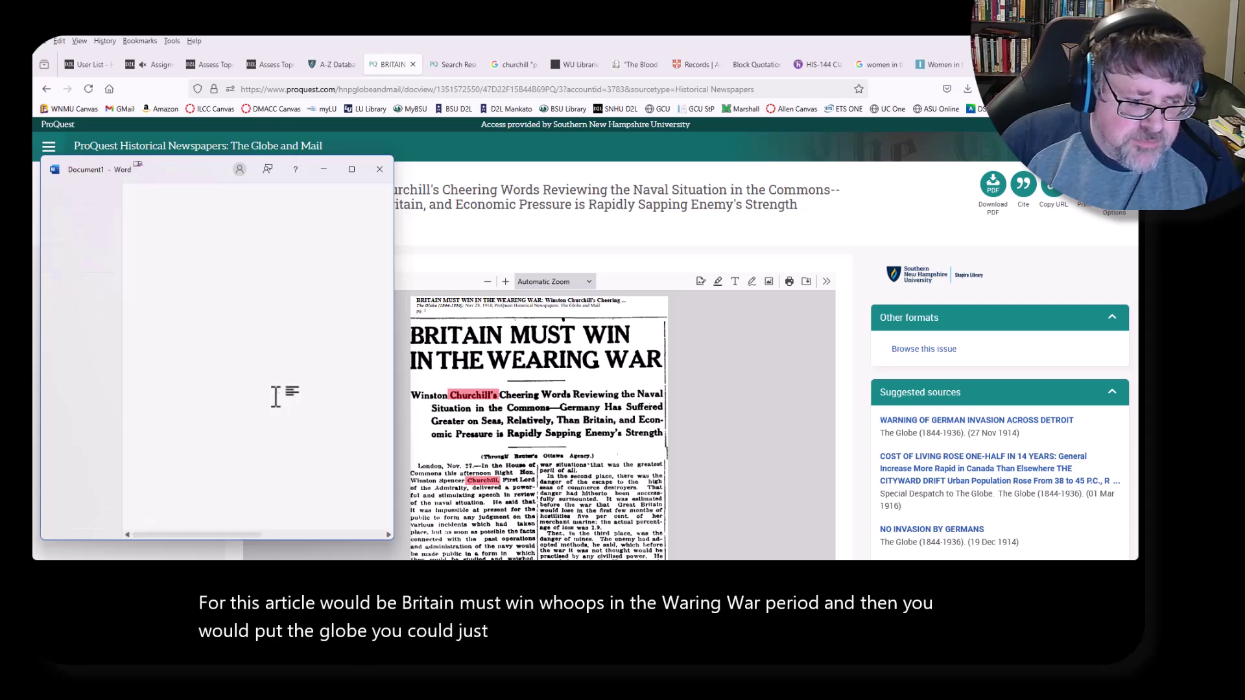
{"action": "key", "text": "Escape"}
{"action": "type", "text": "obe "}
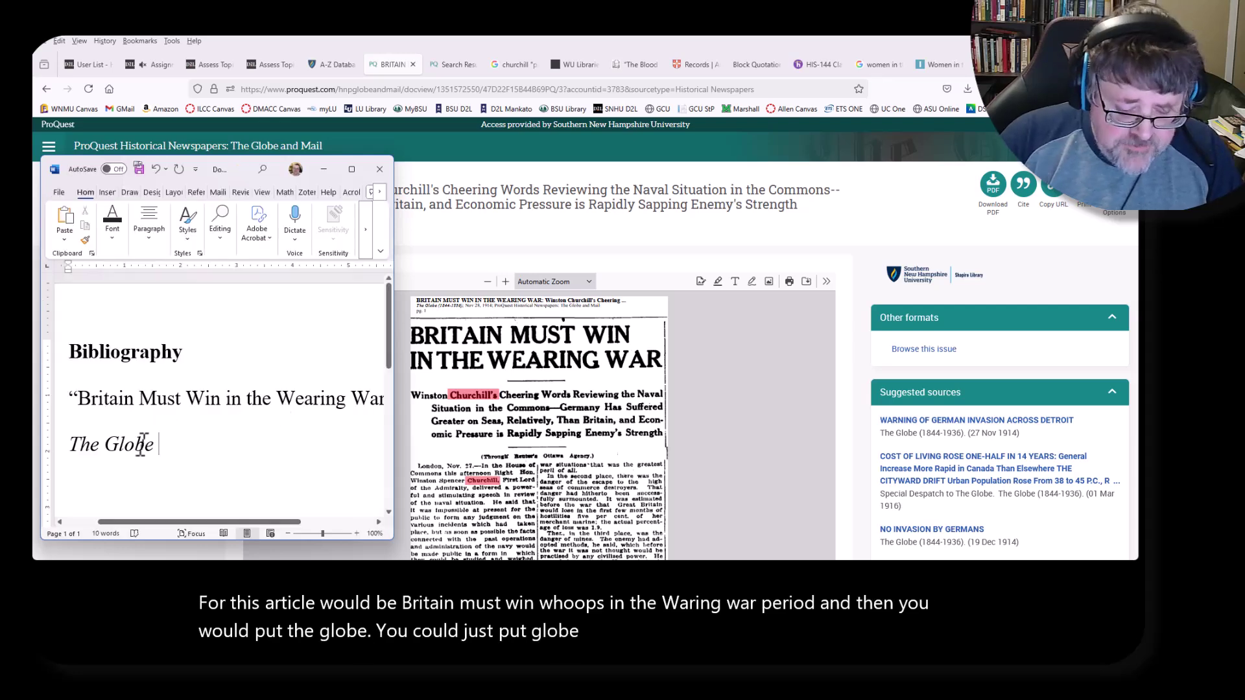
{"action": "type", "text": "[T"}
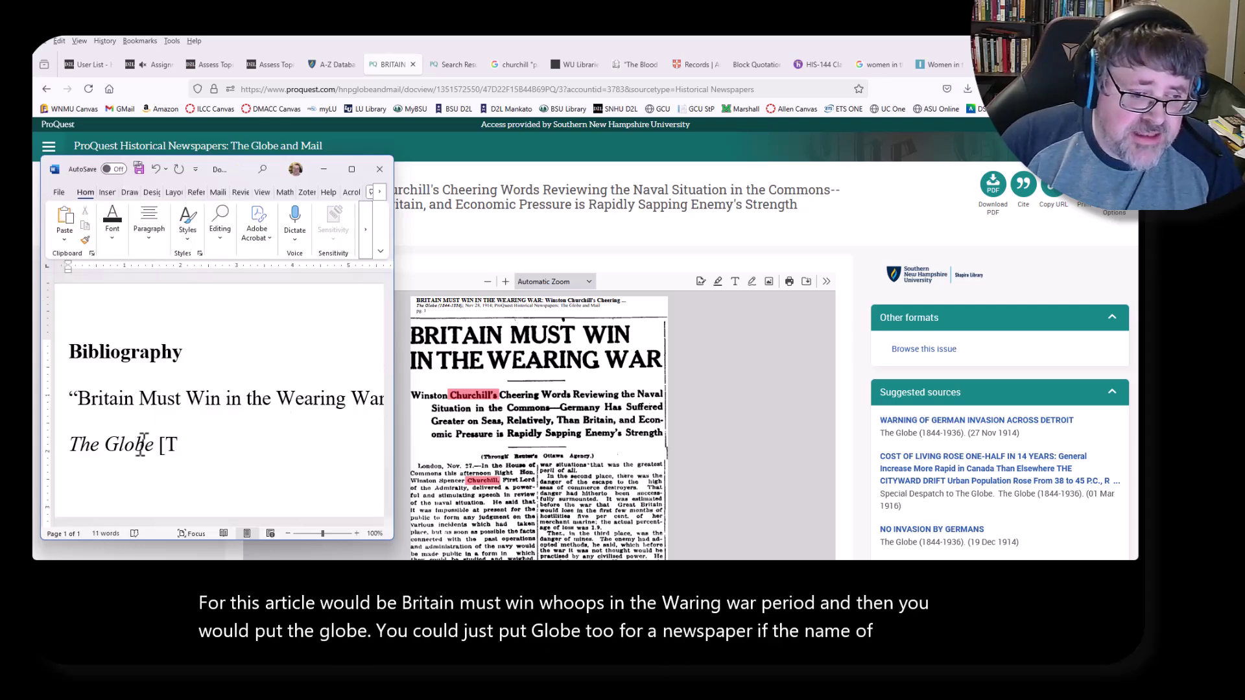
{"action": "type", "text": "oro"}
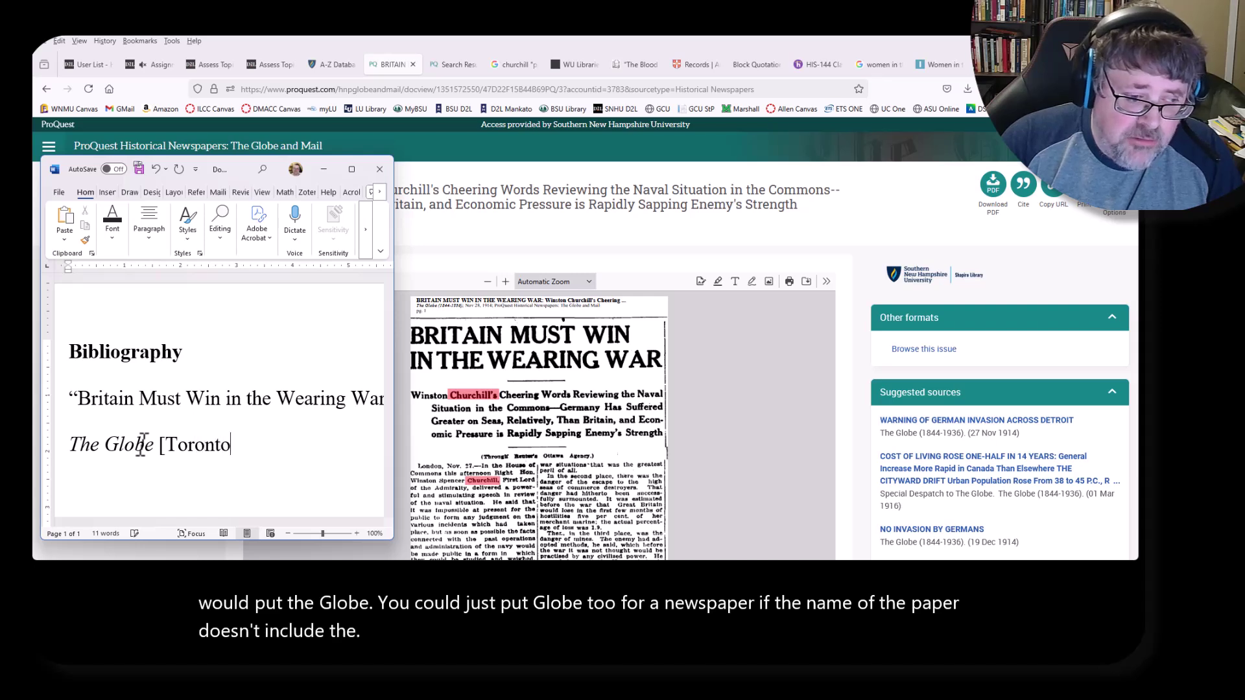
{"action": "type", "text": "nto]"}
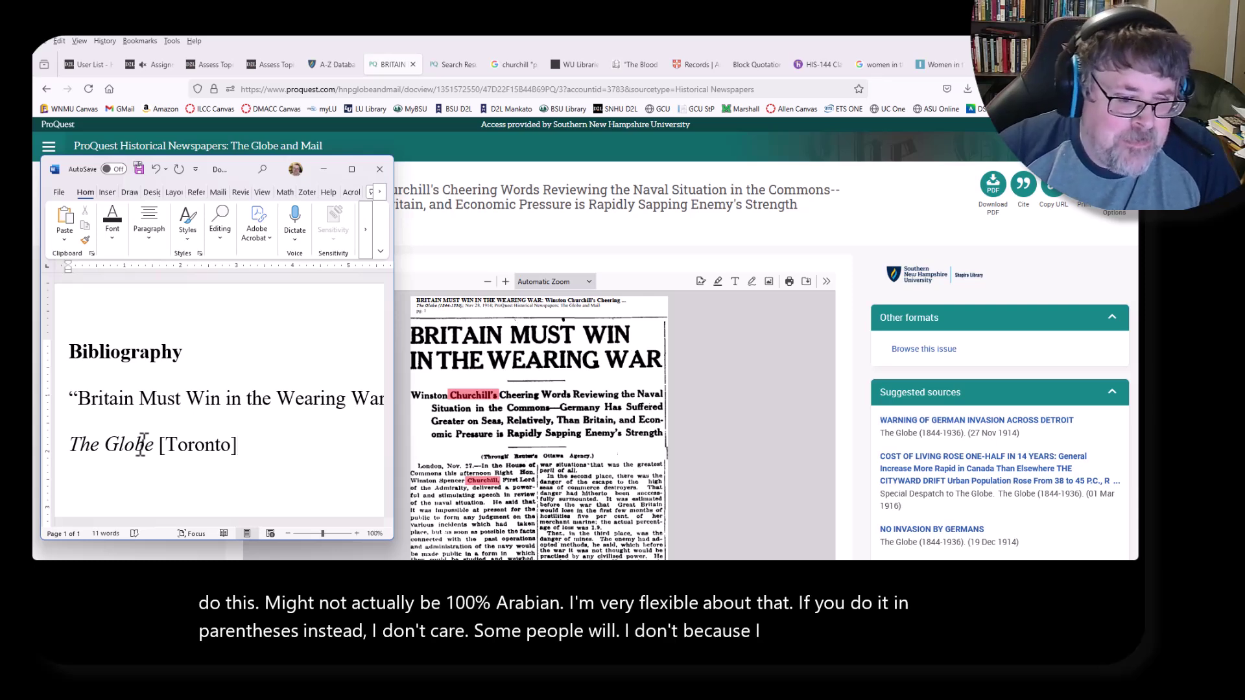
{"action": "type", "text": ", "}
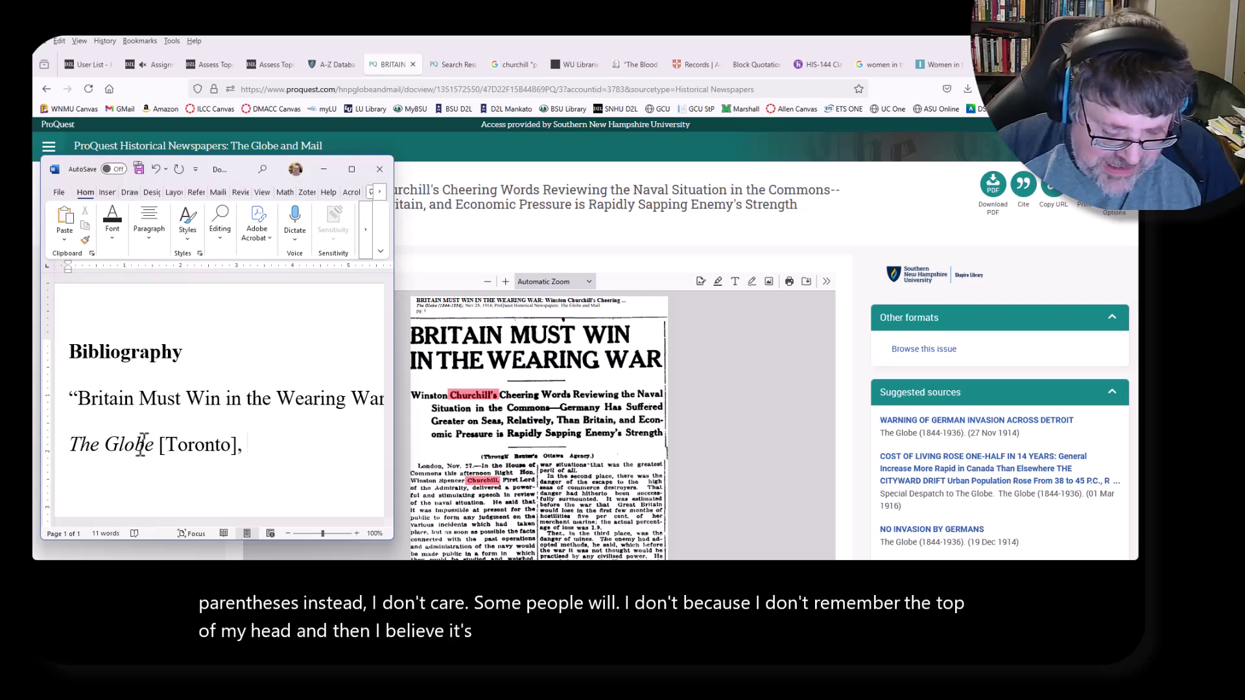
- Finish the bibliography entry with the date "November 28, 1914." and the database name "ProQuest Historical Newspapers."
{"action": "type", "text": "November "}
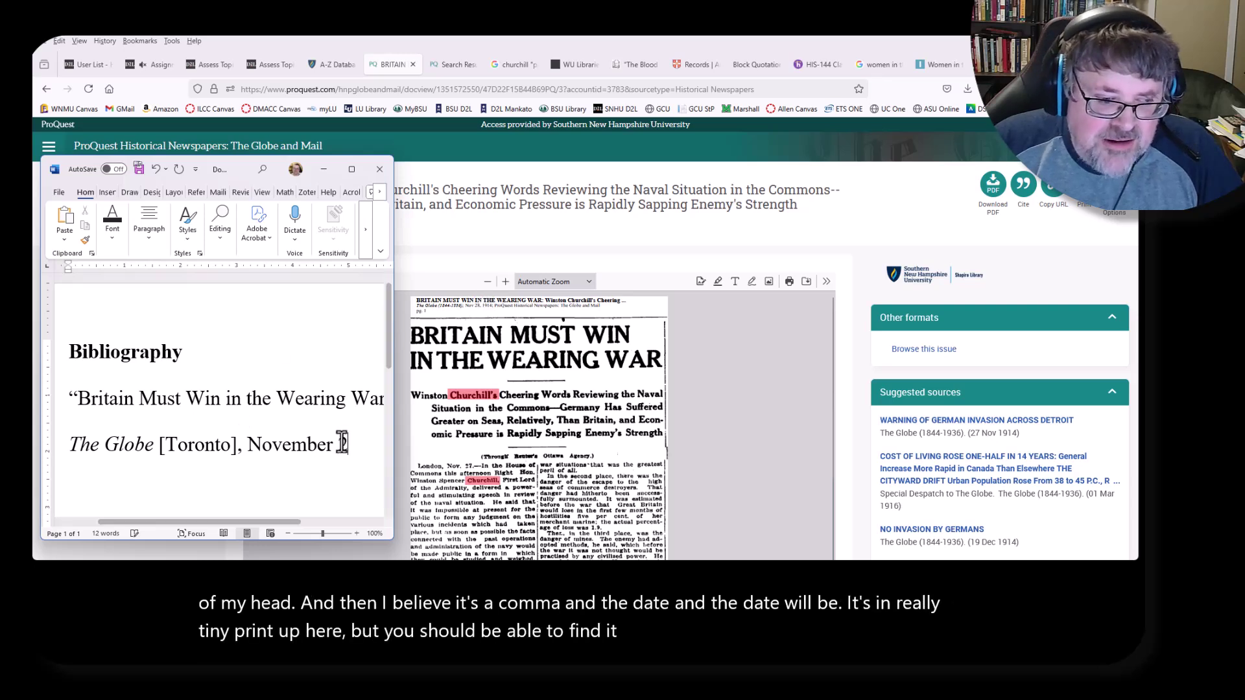
{"action": "type", "text": "28, 1914."}
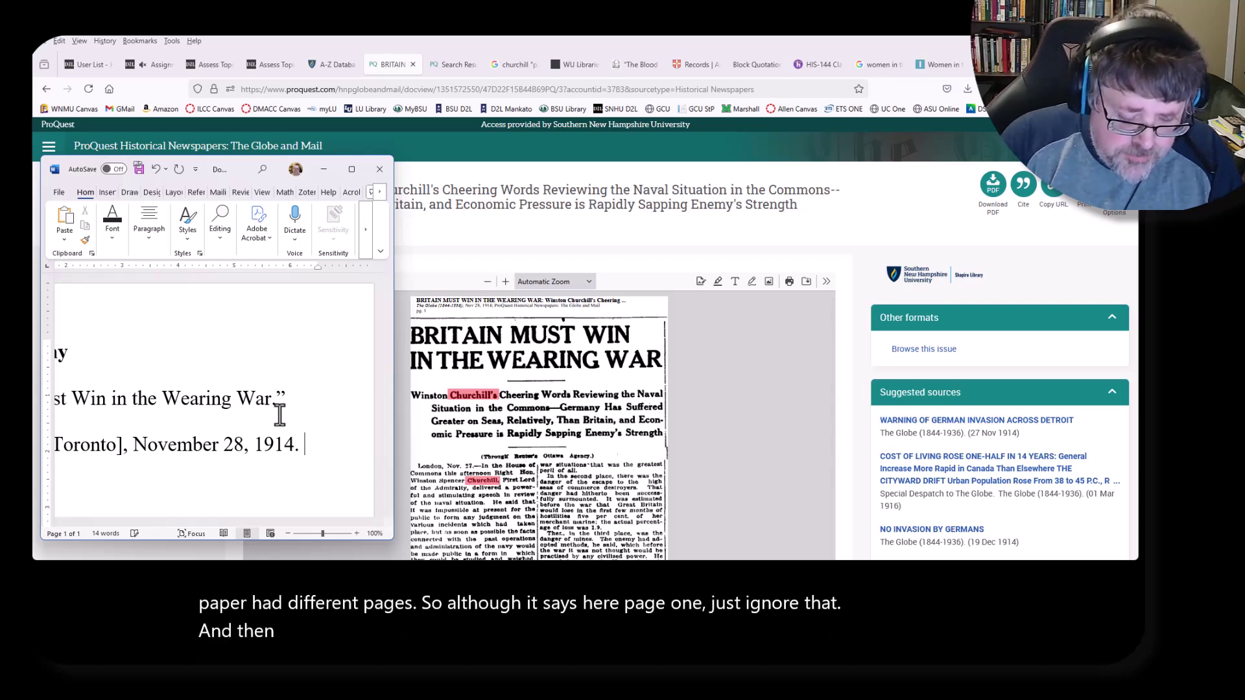
{"action": "type", "text": "ProQuest"}
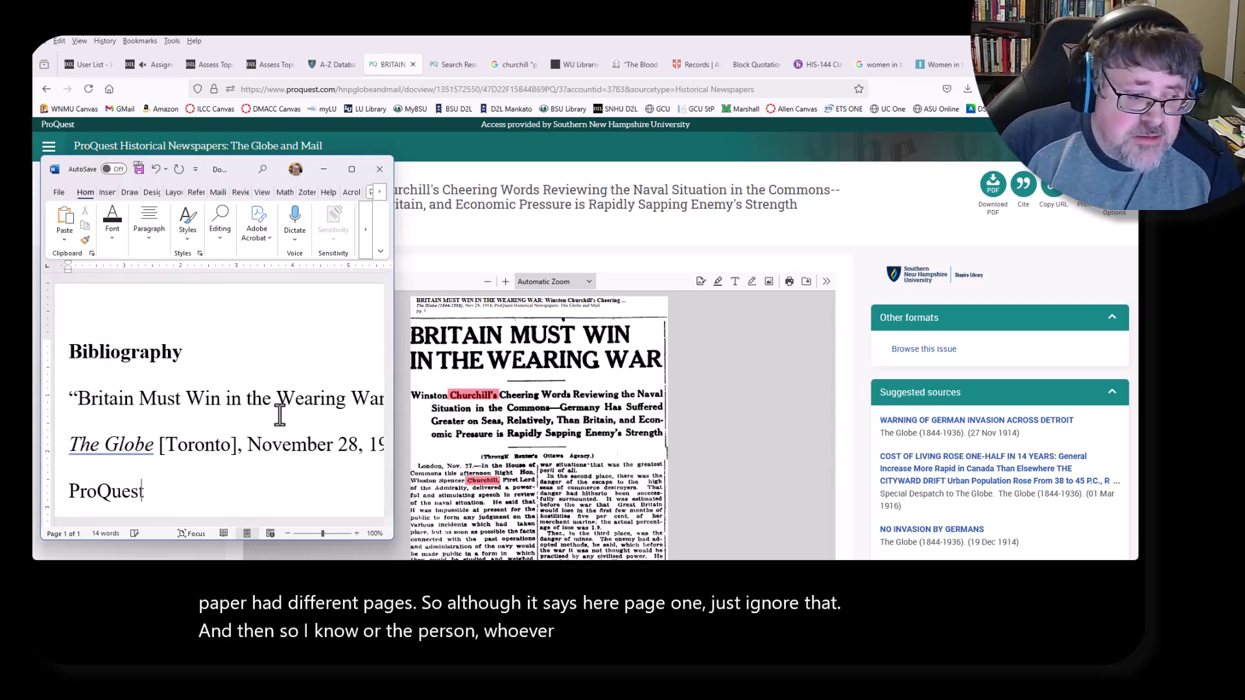
{"action": "type", "text": " Histor"}
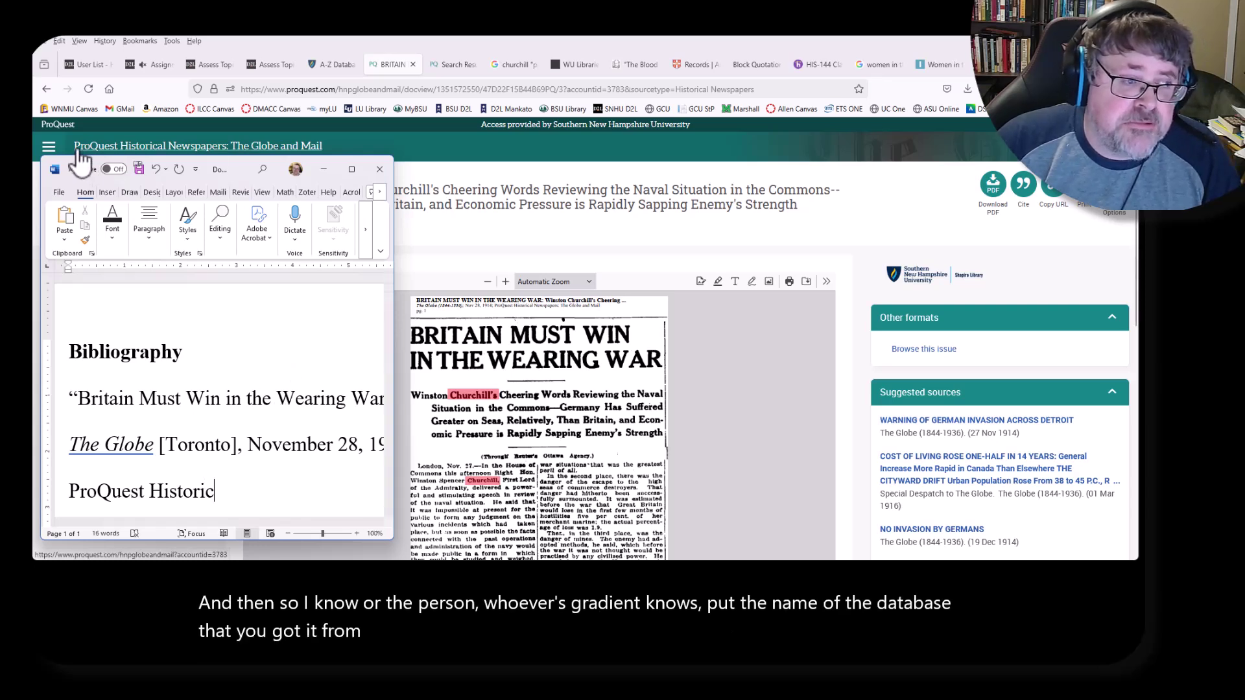
{"action": "type", "text": "ic"}
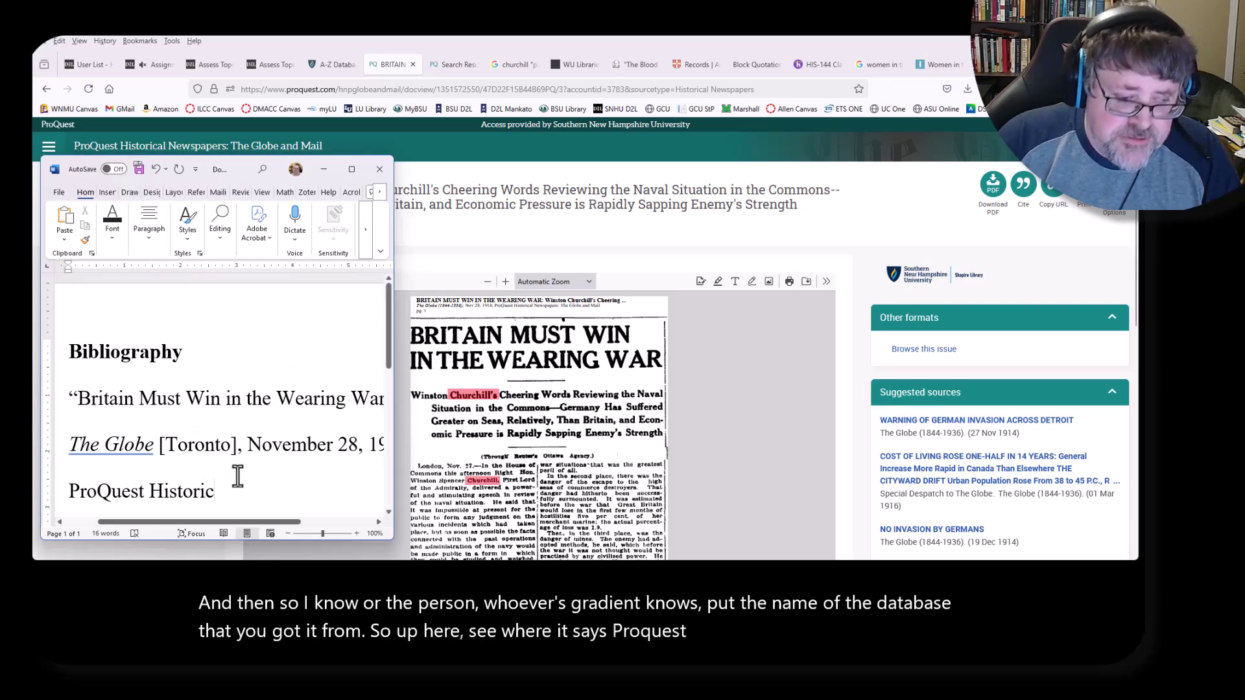
{"action": "type", "text": "al Newspapers."}
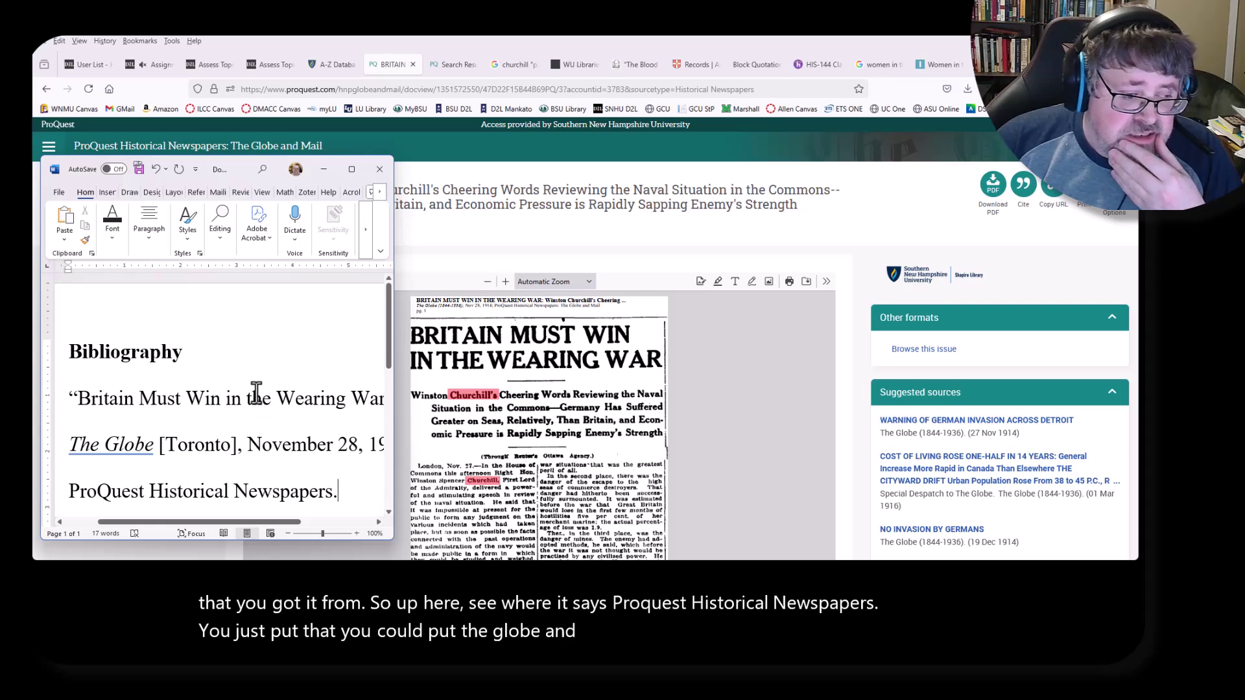
- Start a numbered footnote 1 below the bibliography entry with the quoted article title “Britain Must Win in the Wearing War,”
{"action": "scroll", "coordinate": [297, 453], "scroll_direction": "down", "scroll_amount": 1}
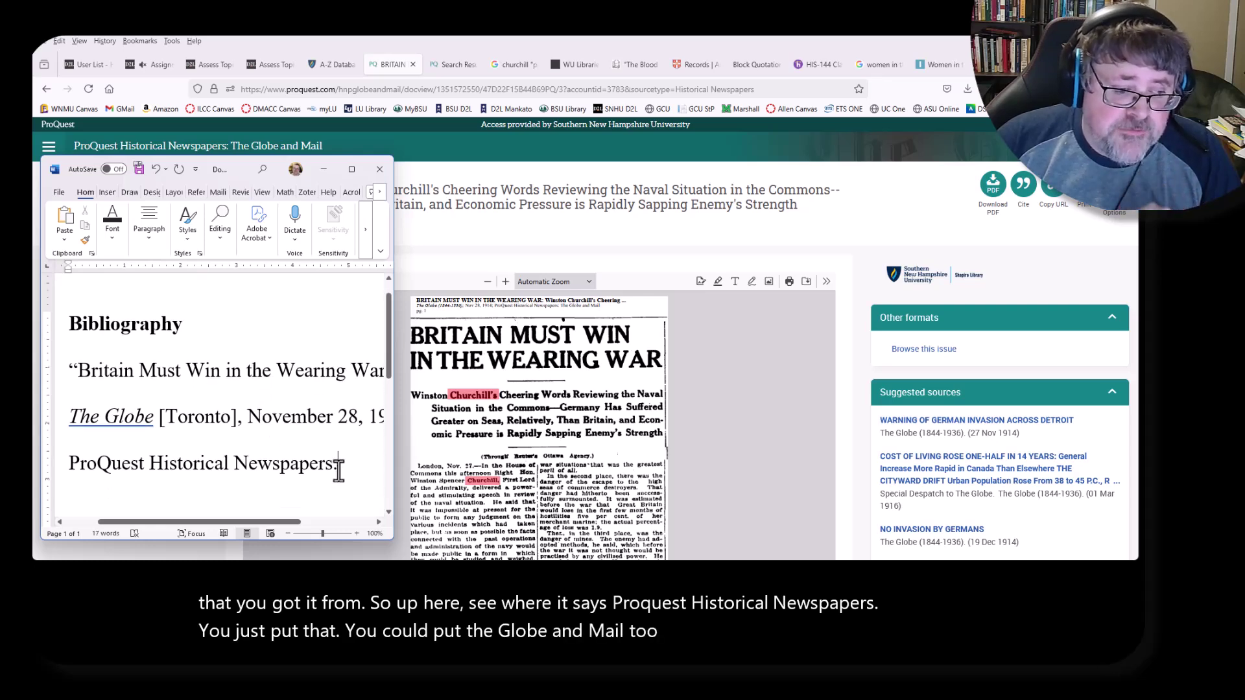
{"action": "key", "text": "Return"}
{"action": "type", "text": "1."}
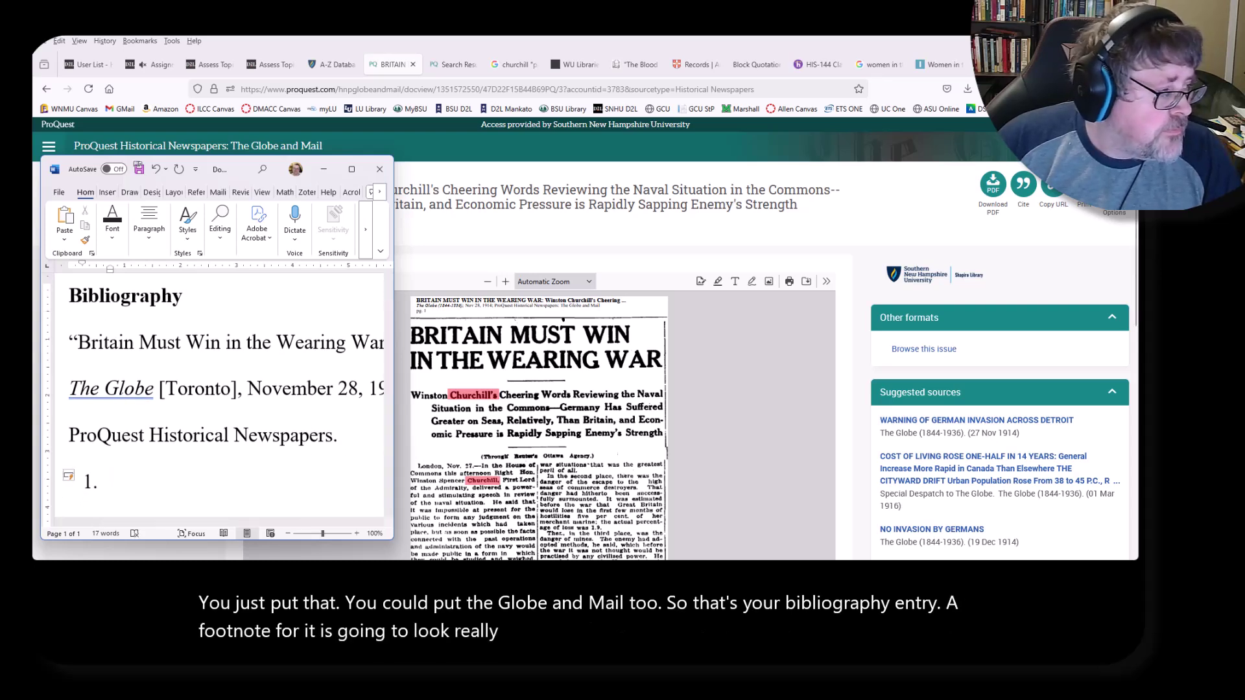
{"action": "type", "text": " \"Br"}
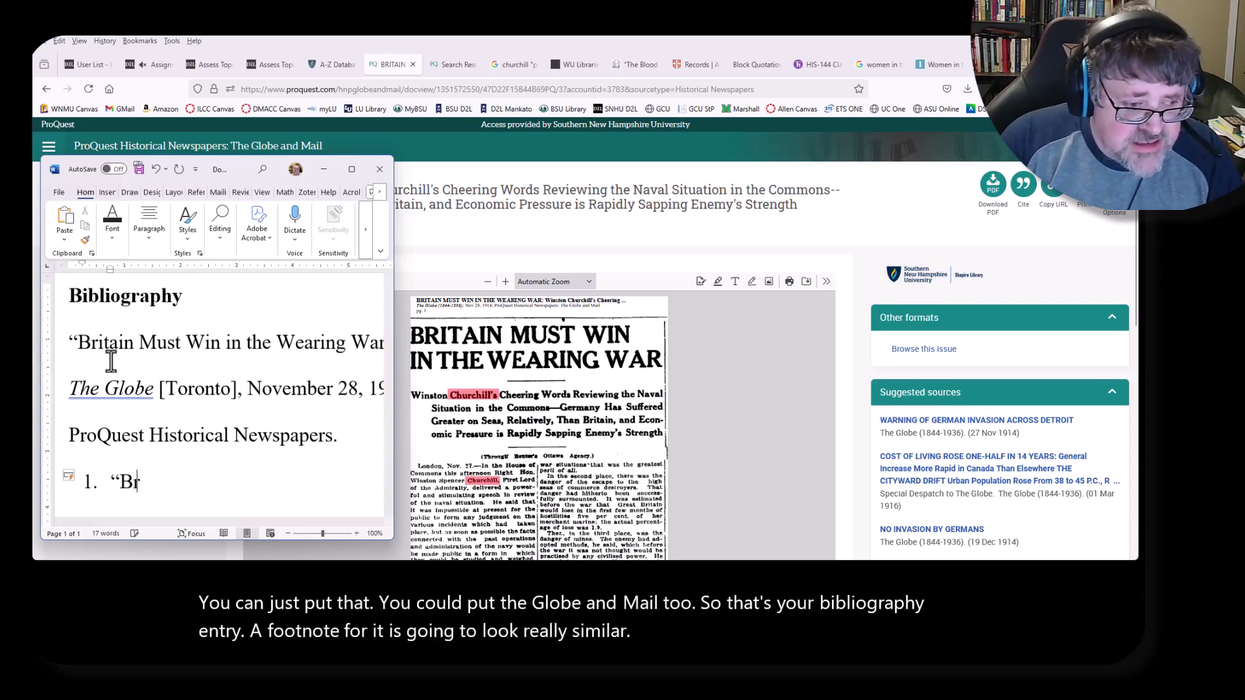
{"action": "type", "text": "itain Must"}
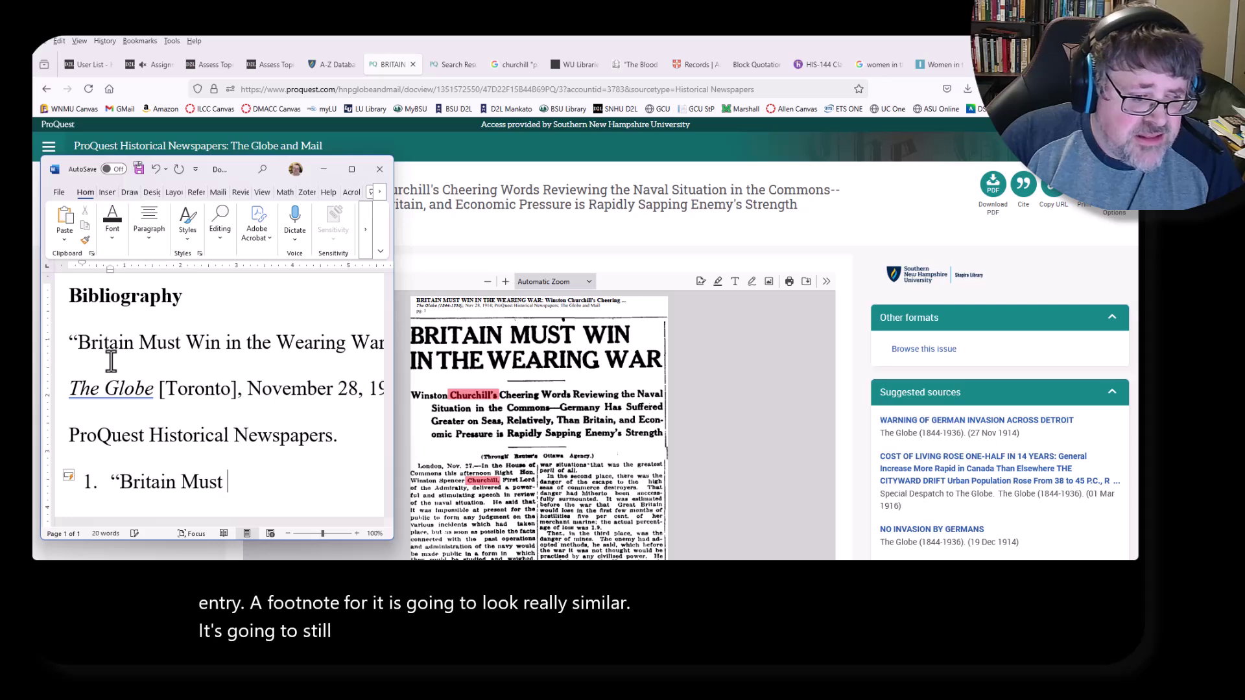
{"action": "type", "text": " Win in the Wae"}
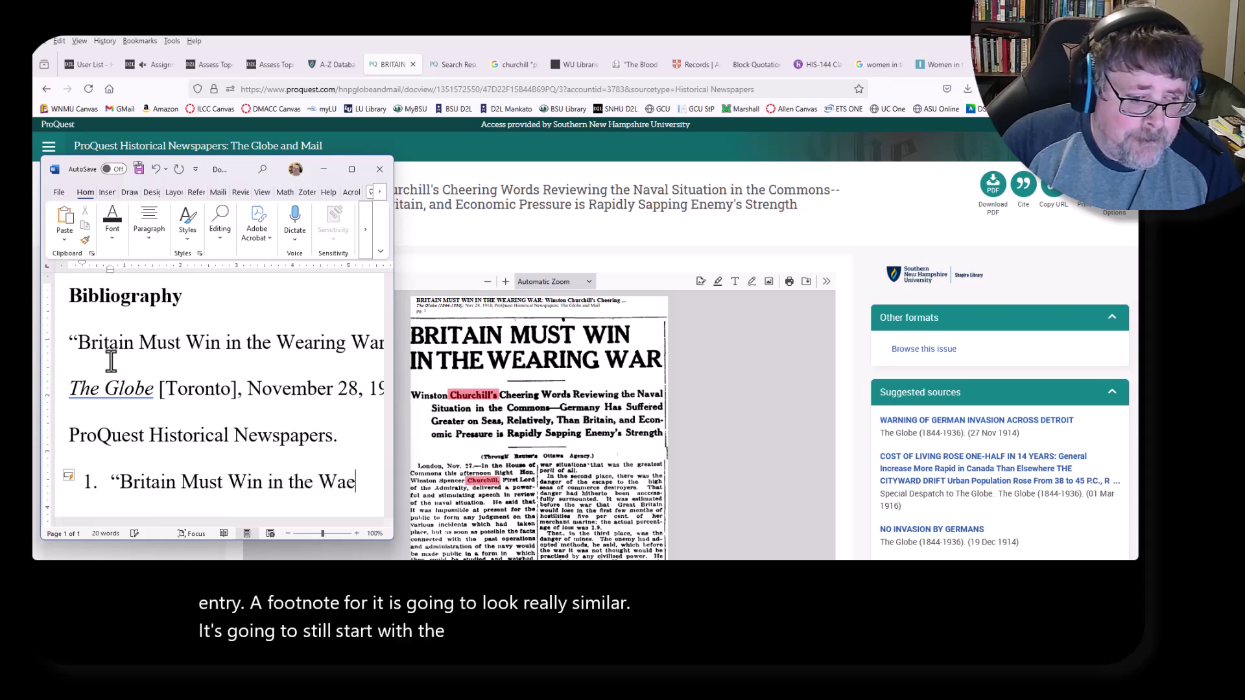
{"action": "key", "text": "BackSpace"}
{"action": "key", "text": "BackSpace"}
{"action": "type", "text": "earing War"}
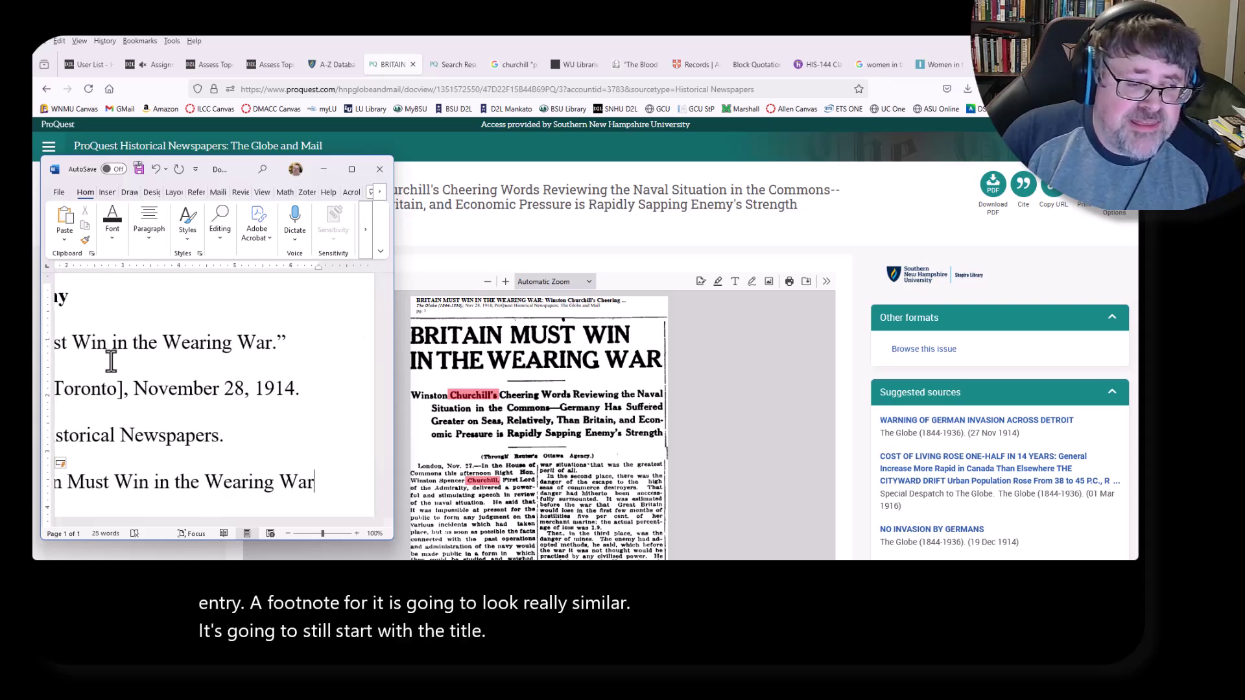
{"action": "type", "text": ","}
{"action": "type", "text": "\""}
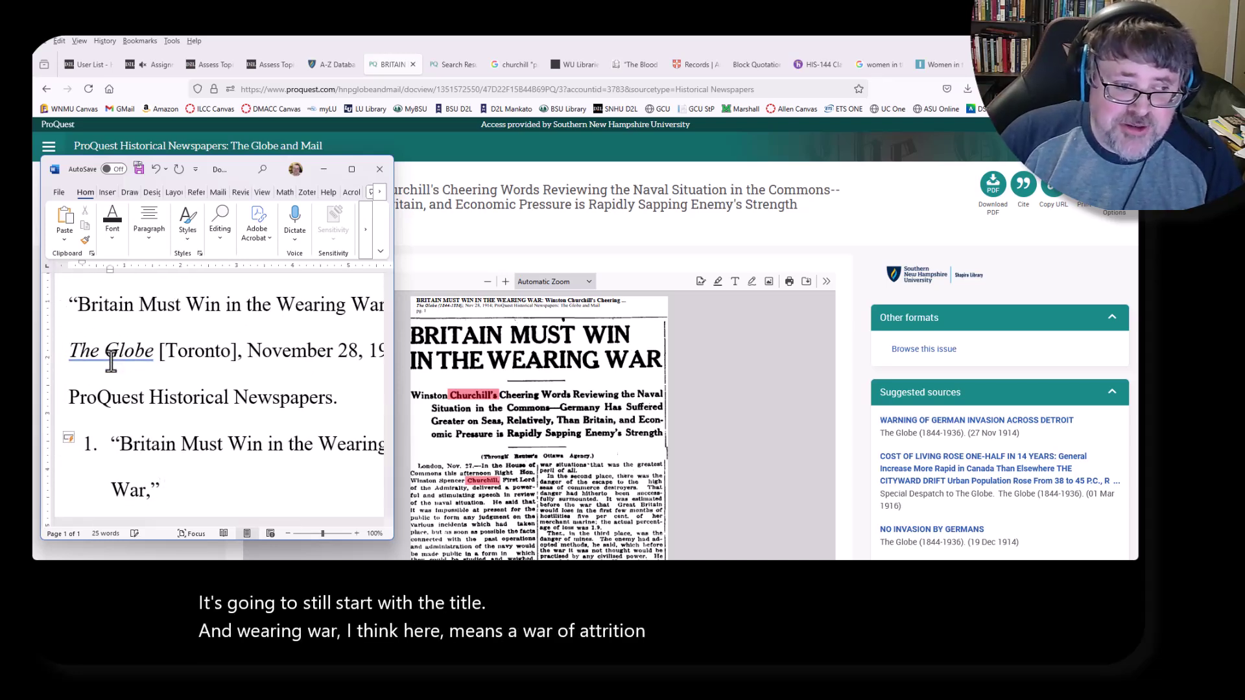
- Add the newspaper name "The Globe" in italics to footnote 1, followed by "[Toronto]" in regular type
{"action": "key", "text": "ctrl+i"}
{"action": "type", "text": "The "}
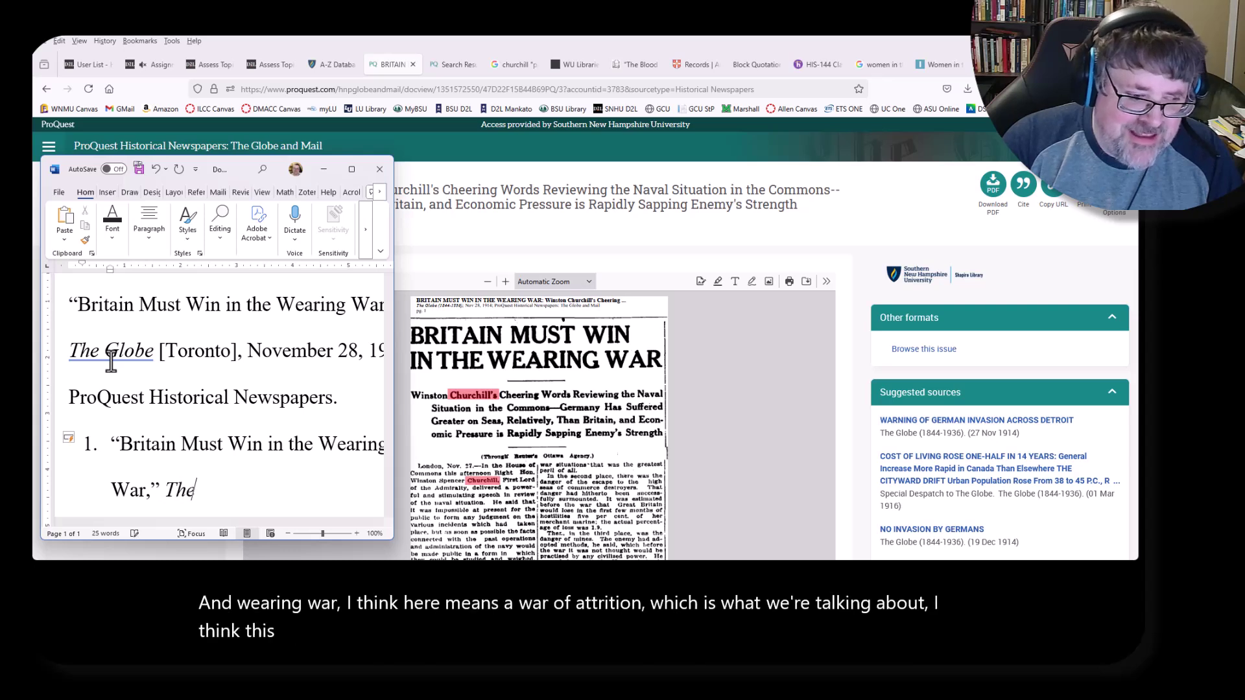
{"action": "type", "text": "Globe"}
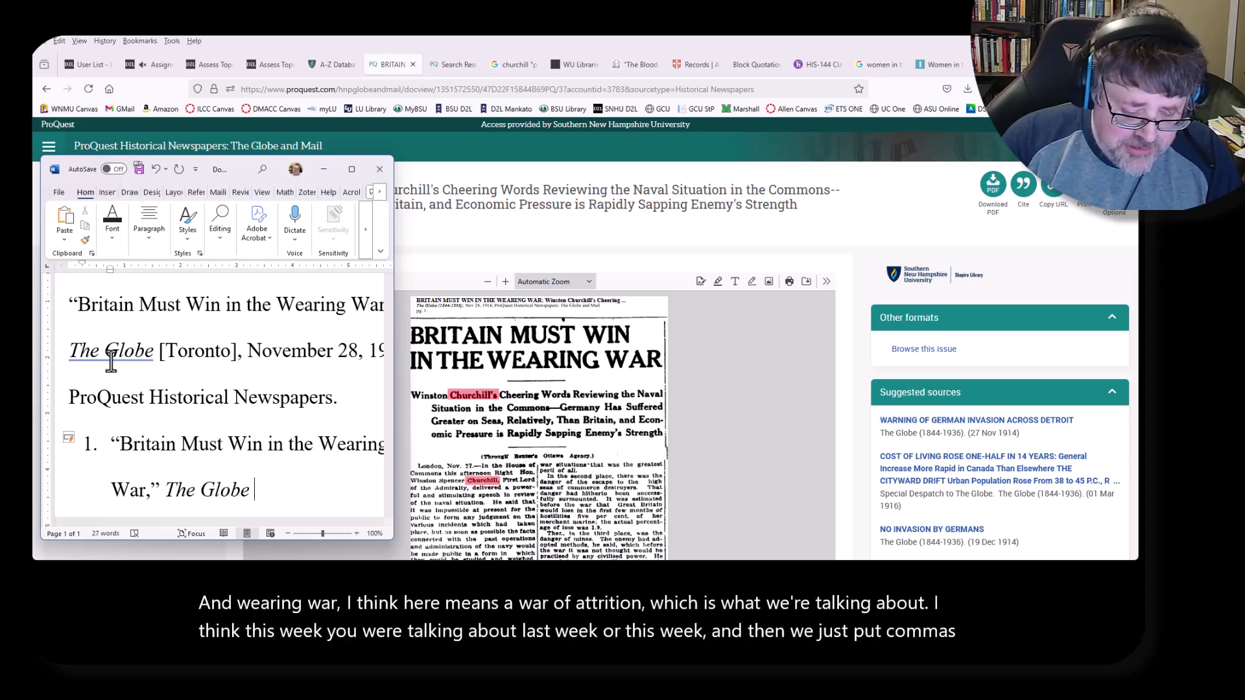
{"action": "key", "text": "ctrl+i"}
{"action": "type", "text": "[Torob"}
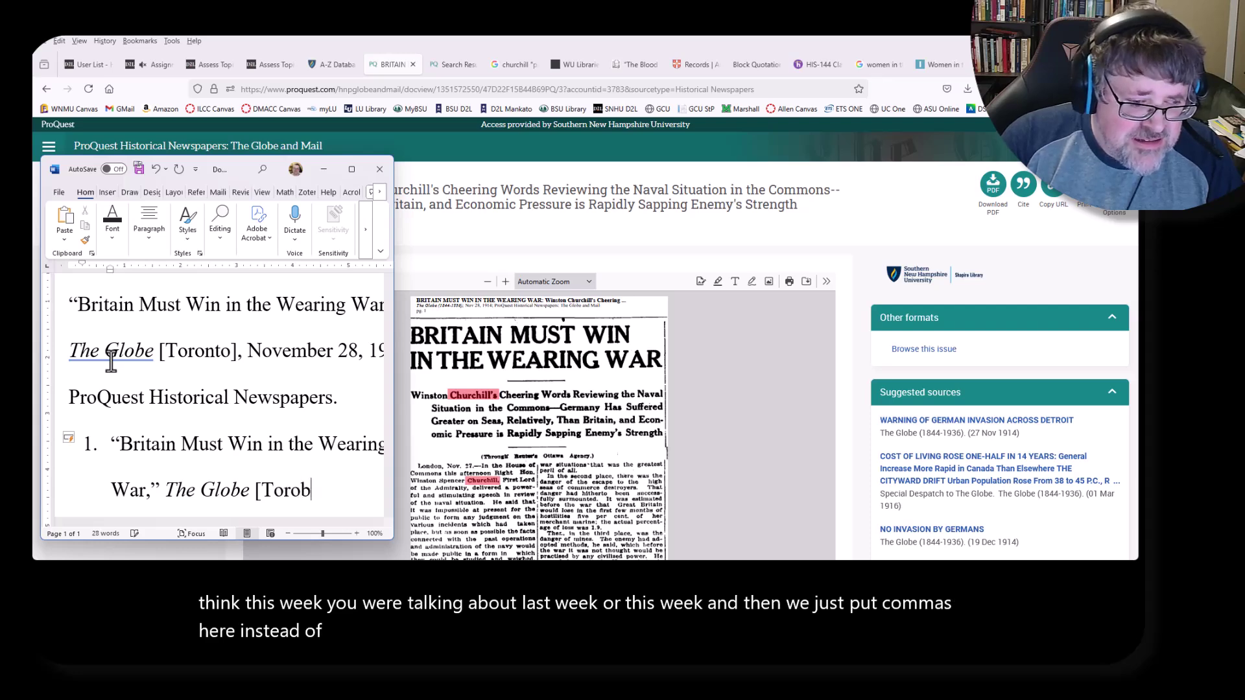
{"action": "type", "text": "no"}
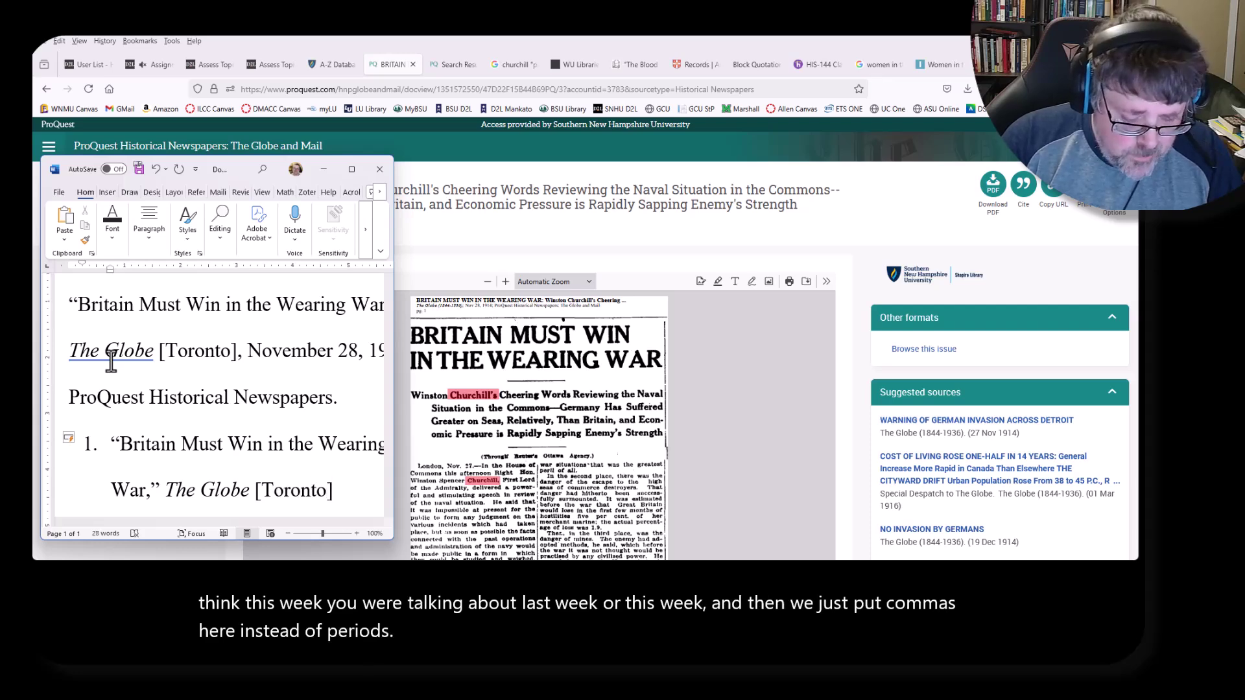
- Complete footnote 1 with the comma-separated date "November 28, 1914" and the database name "ProQuest Historical Newspapers."
{"action": "type", "text": "], November 2"}
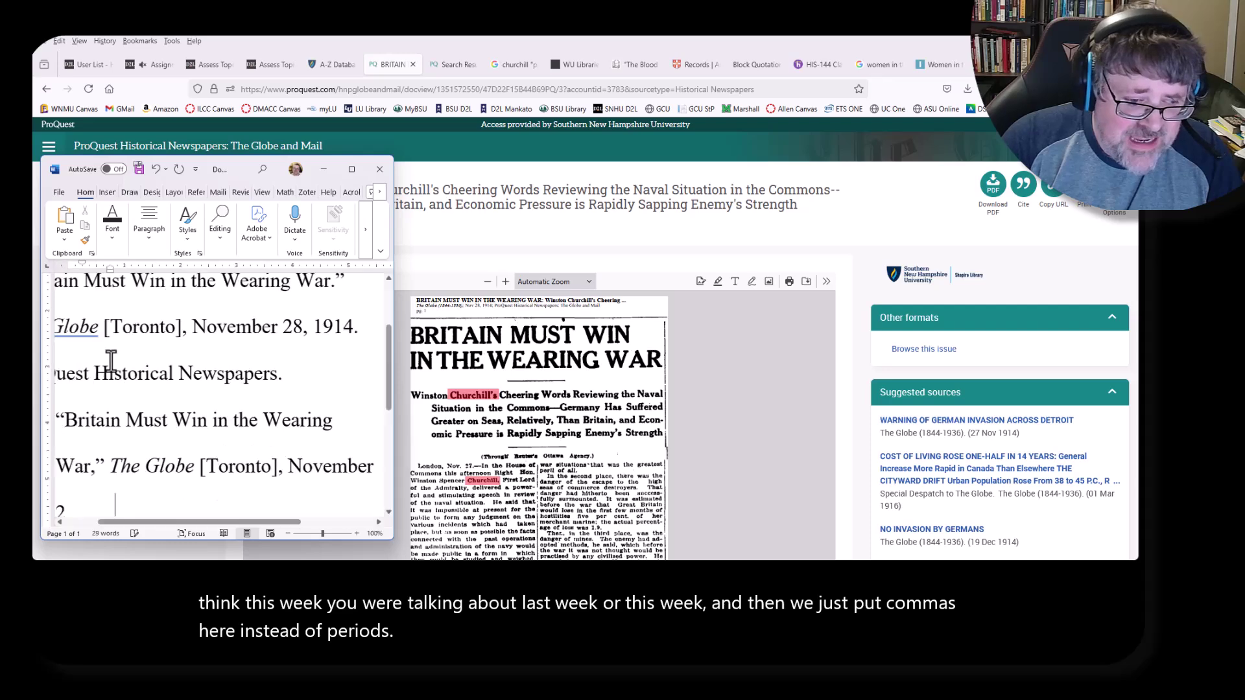
{"action": "type", "text": "8, 191"}
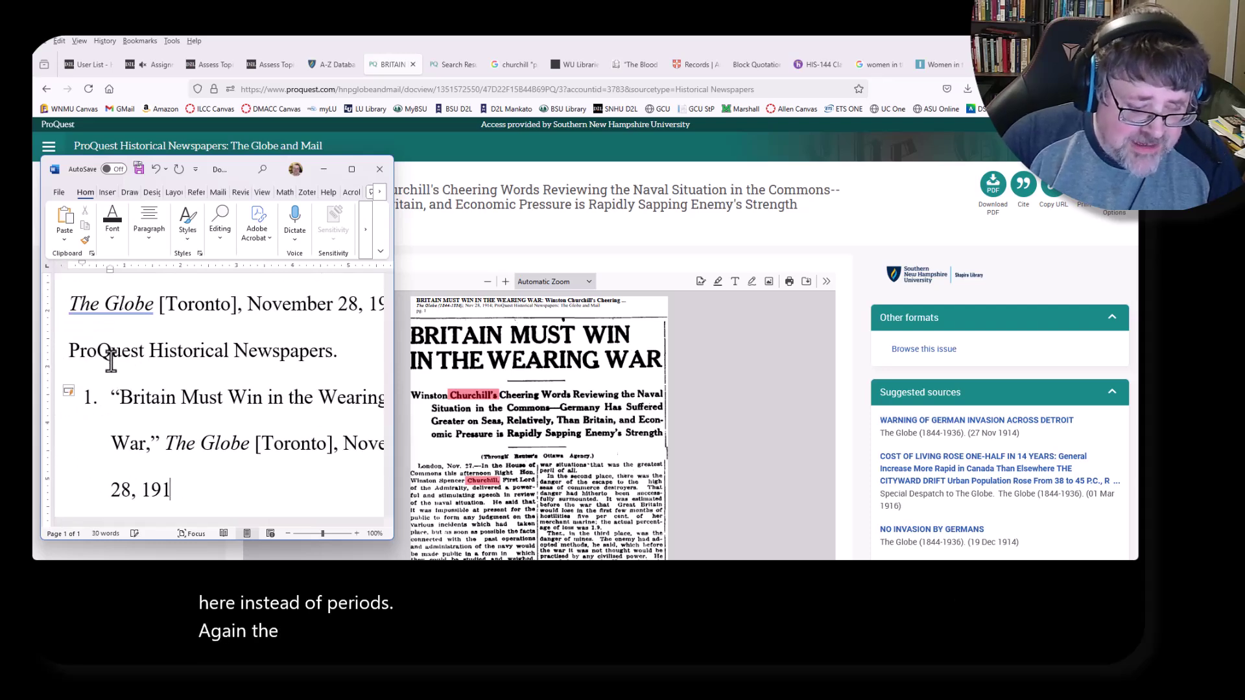
{"action": "type", "text": "4, ProQ"}
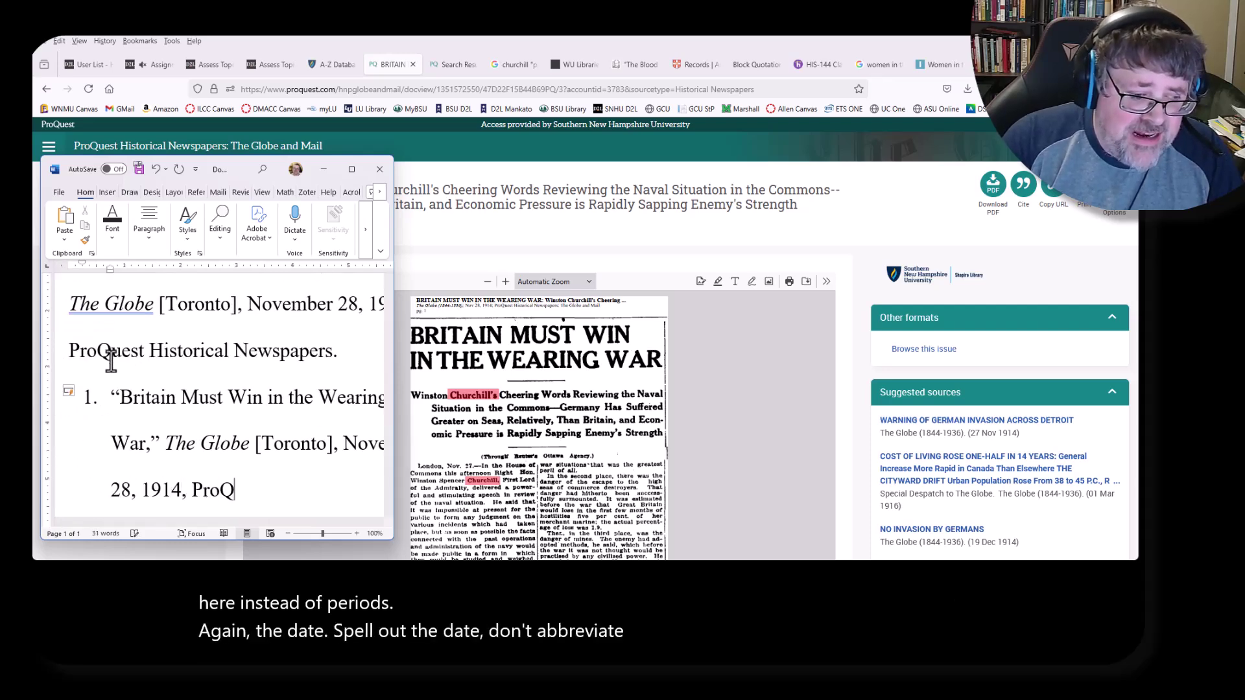
{"action": "type", "text": "uest Historical Newspapers"}
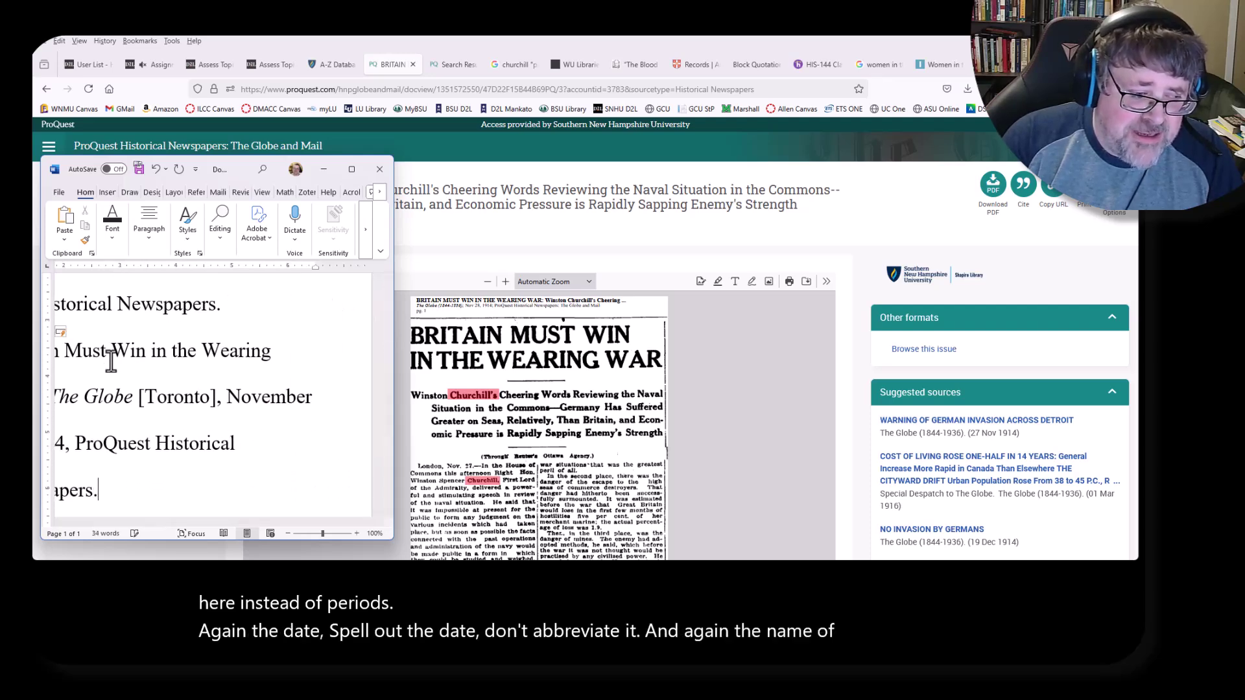
- Add a numbered footnote 2 that begins with an opening quotation mark and the shortened article title "Britain Must Win"
{"action": "key", "text": "Return"}
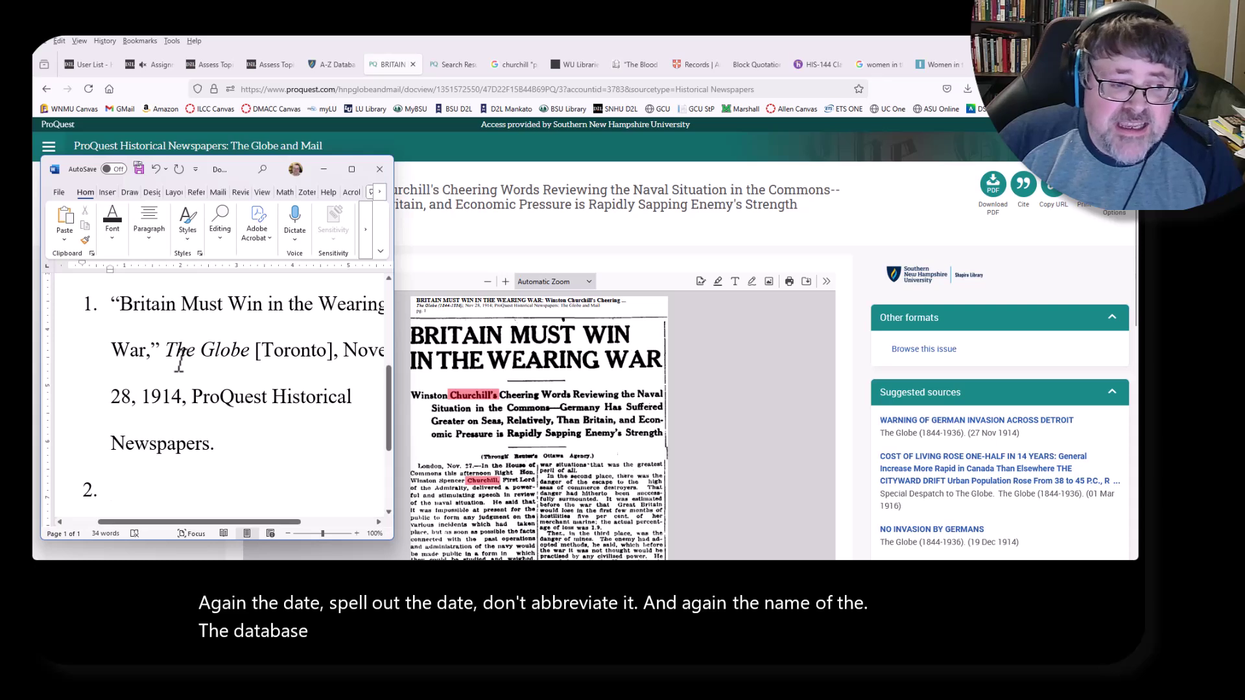
{"action": "type", "text": "\""}
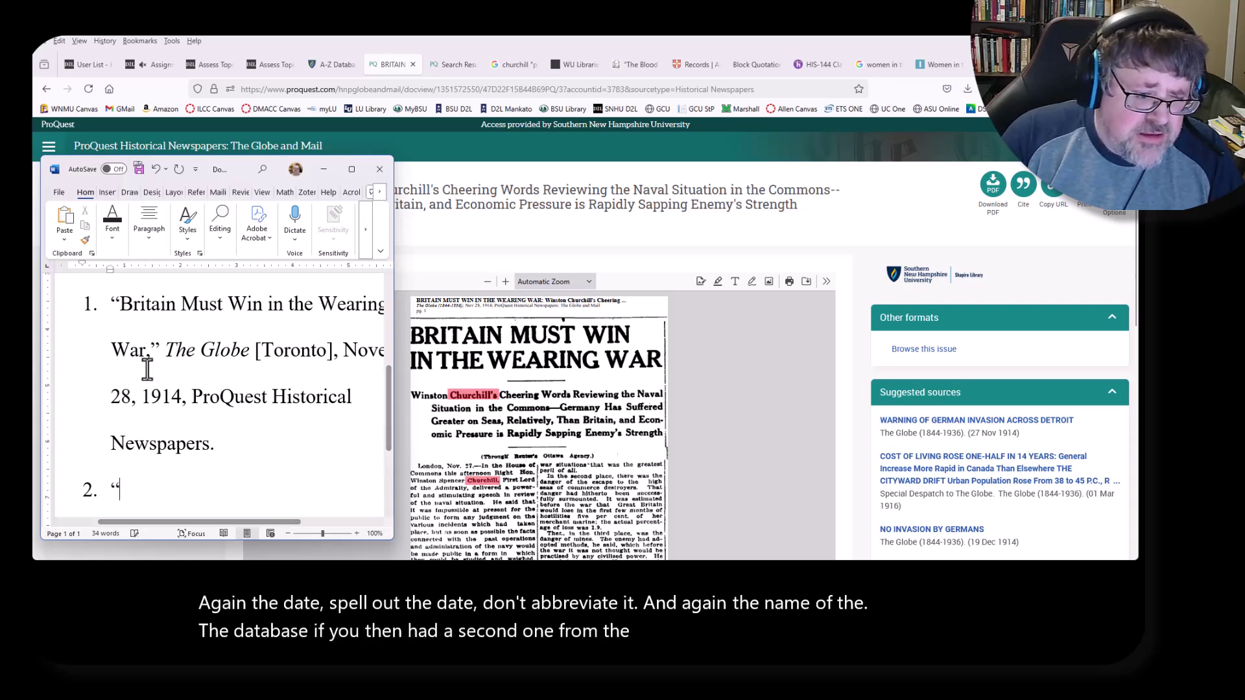
{"action": "type", "text": "Braitain"}
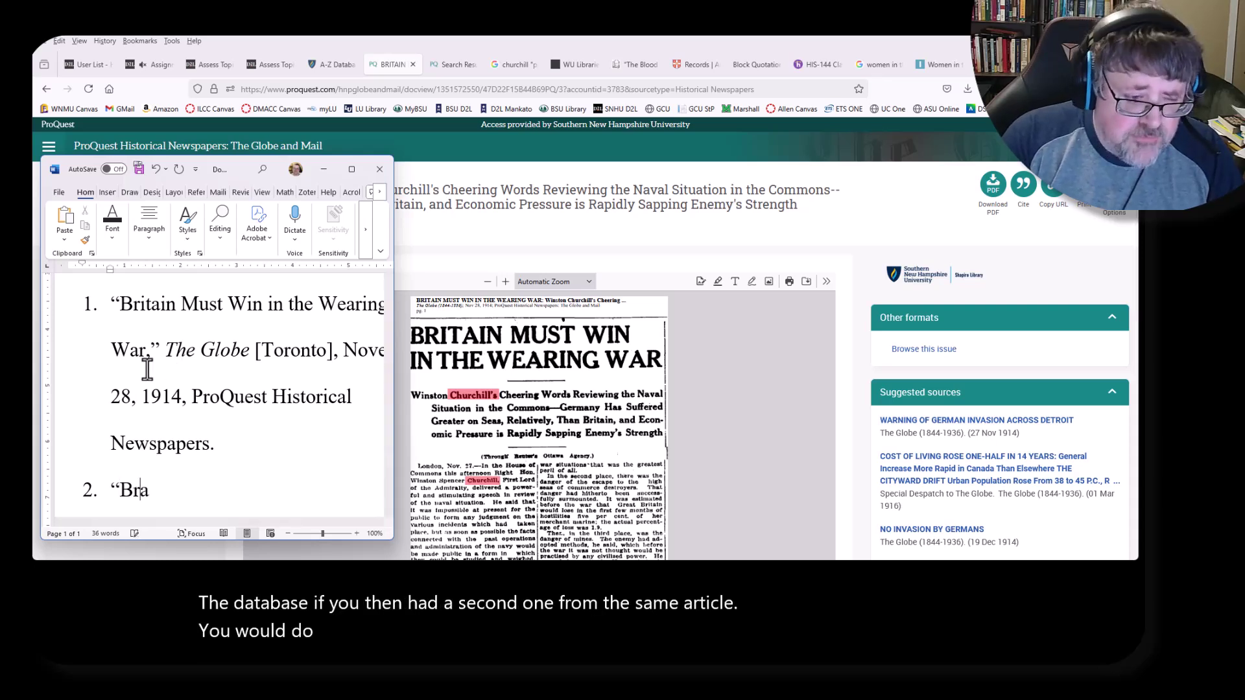
{"action": "key", "text": "BackSpace"}
{"action": "key", "text": "BackSpace"}
{"action": "key", "text": "BackSpace"}
{"action": "key", "text": "BackSpace"}
{"action": "key", "text": "BackSpace"}
{"action": "key", "text": "BackSpace"}
{"action": "key", "text": "BackSpace"}
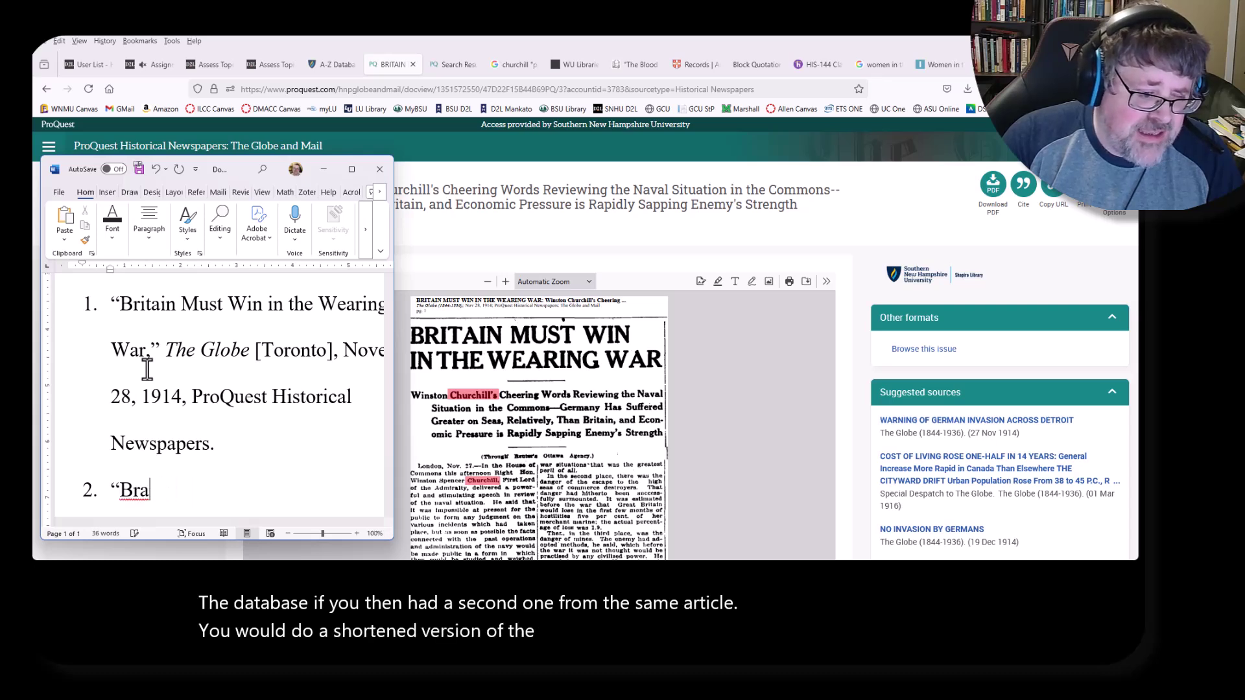
{"action": "type", "text": "itain Must W"}
{"action": "type", "text": "in.\""}
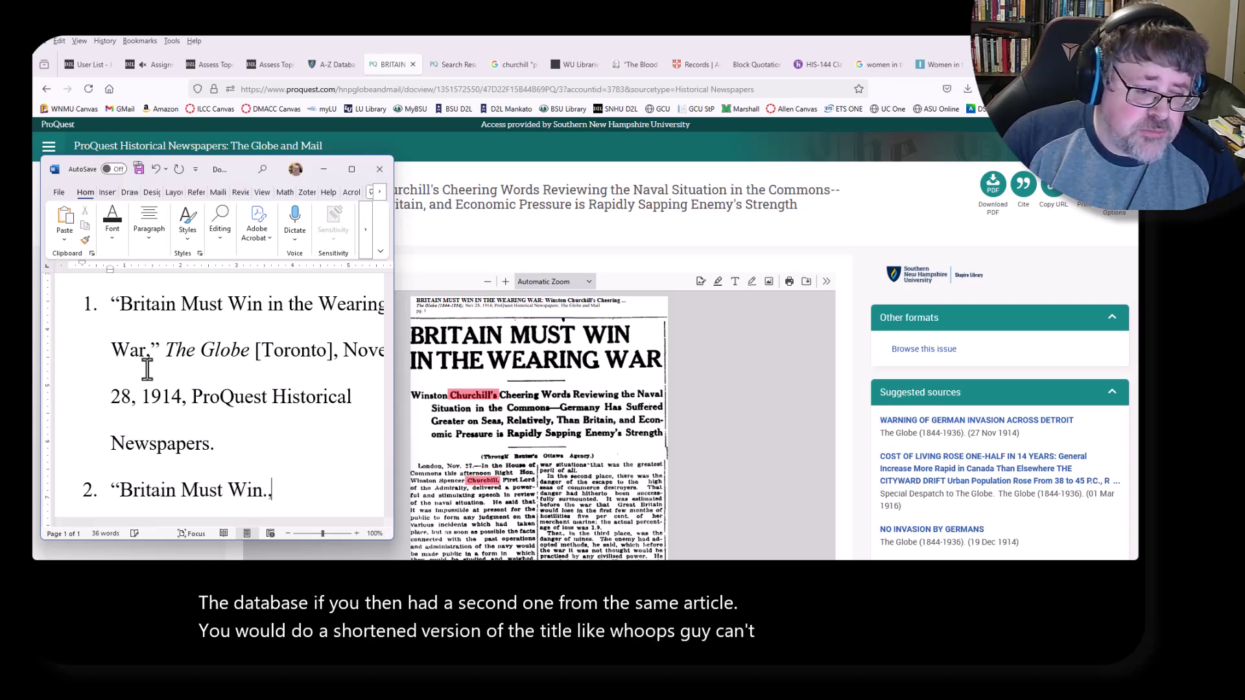